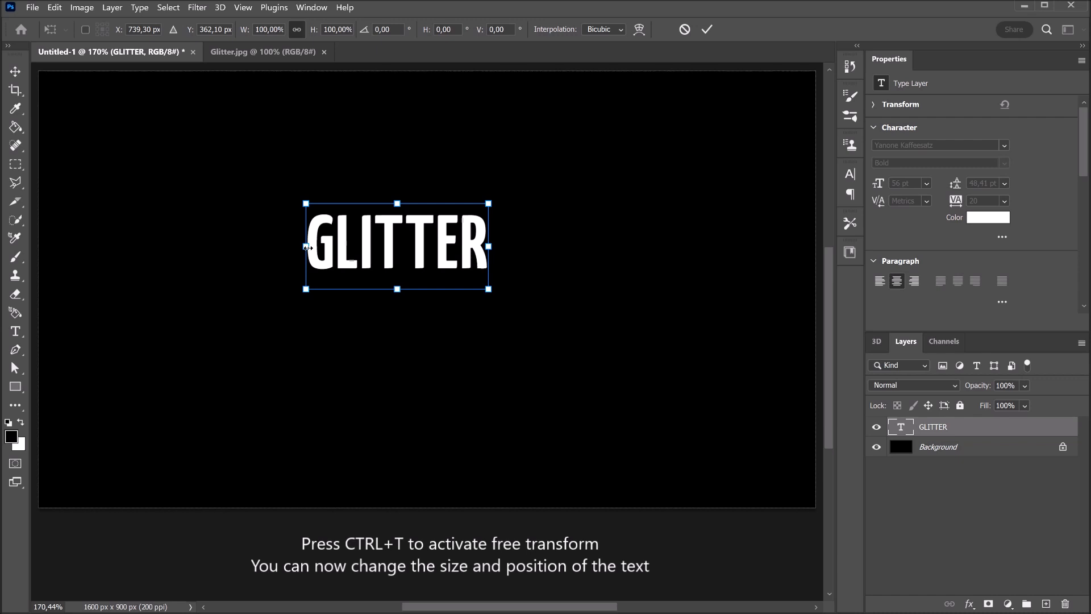
Scale the GLITTER text to about 355% and centre it on the black canvas.
drag(488, 246, 719, 268)
drag(569, 241, 580, 299)
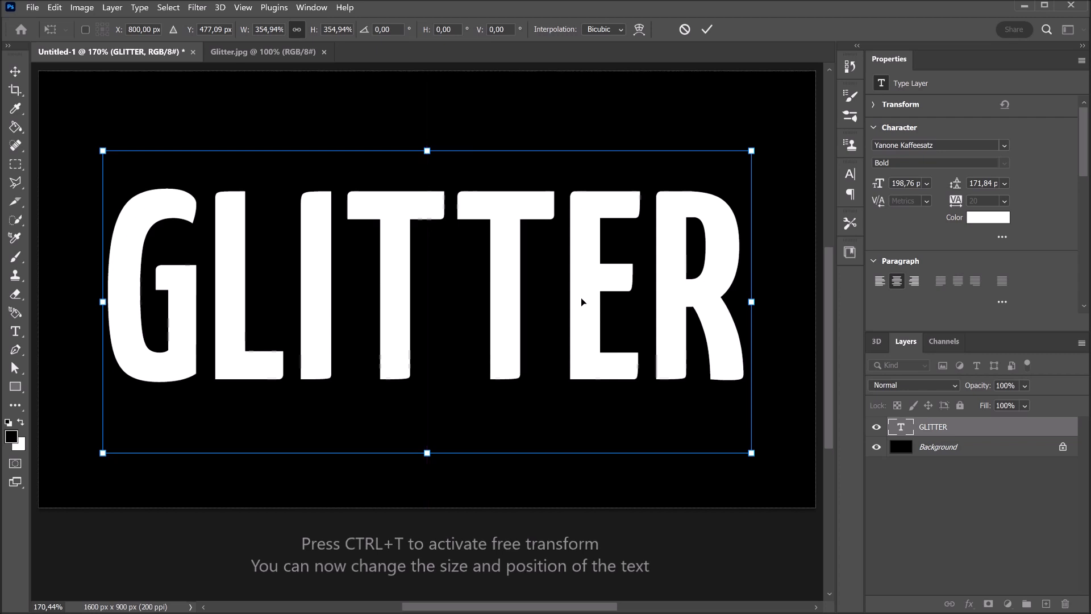
click(706, 30)
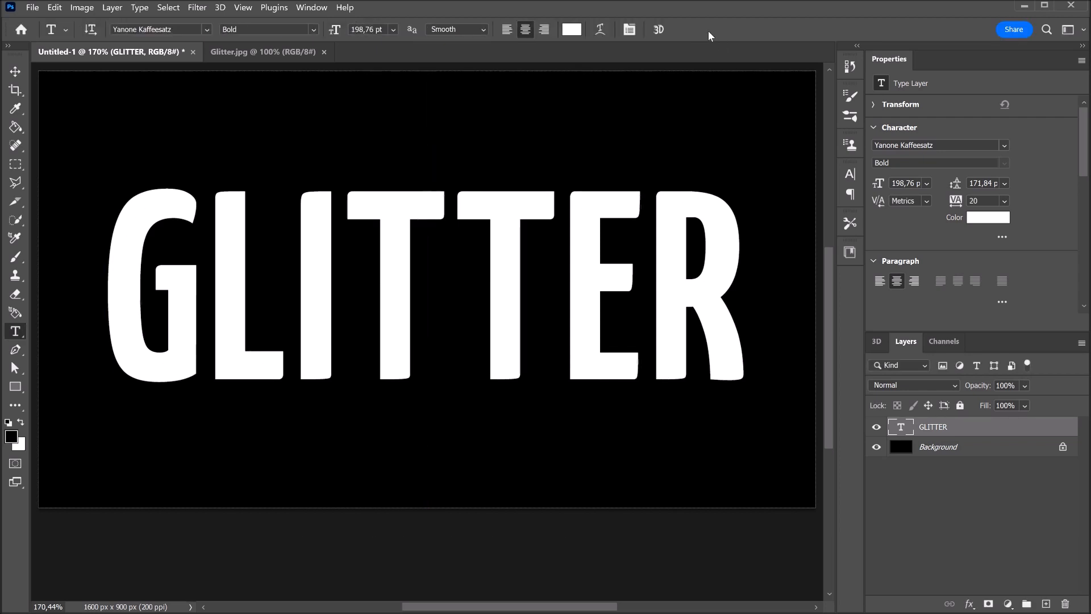
Copy the Glitter.jpg photo into the Untitled-1 document with the Move tool, placing it over the GLITTER text.
click(277, 54)
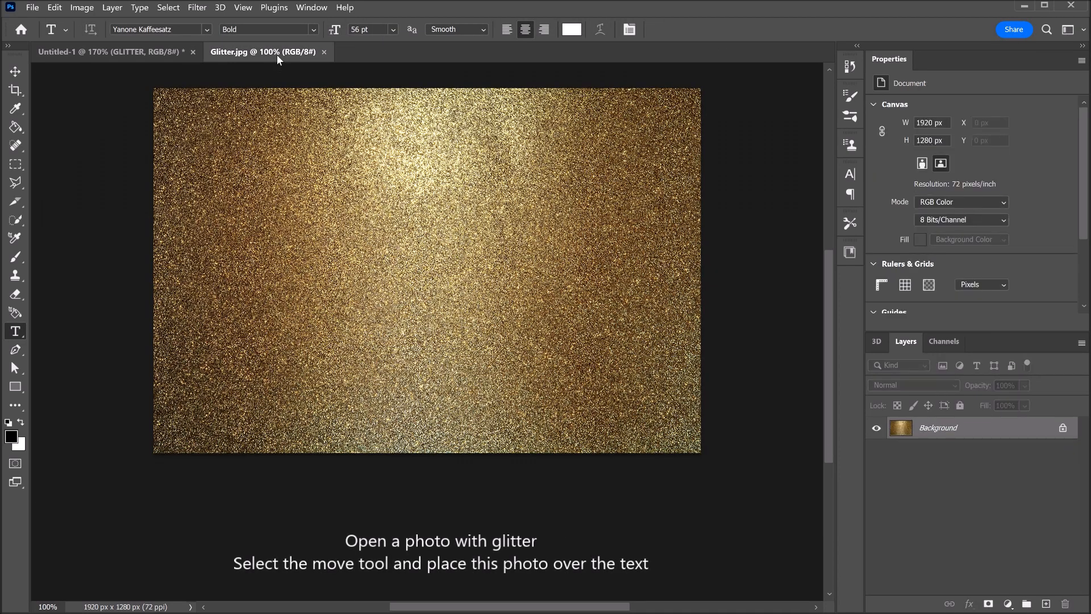
click(15, 72)
drag(228, 109, 375, 240)
Scale the glitter layer to about 78% (1505 x 1003 px) and position it so it covers the entire text.
key(ctrl+t)
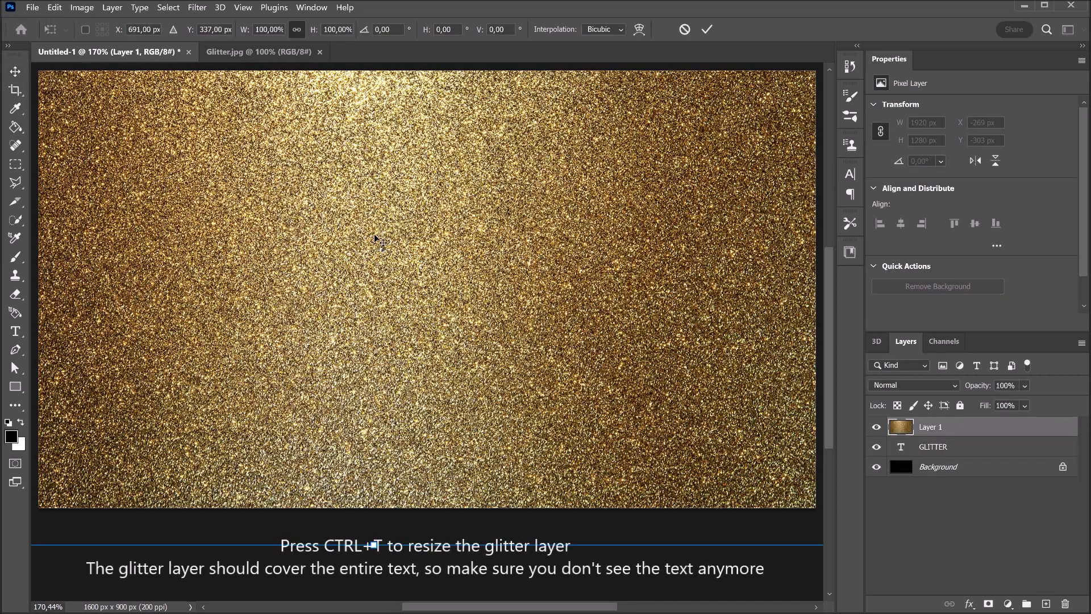
drag(373, 545, 373, 446)
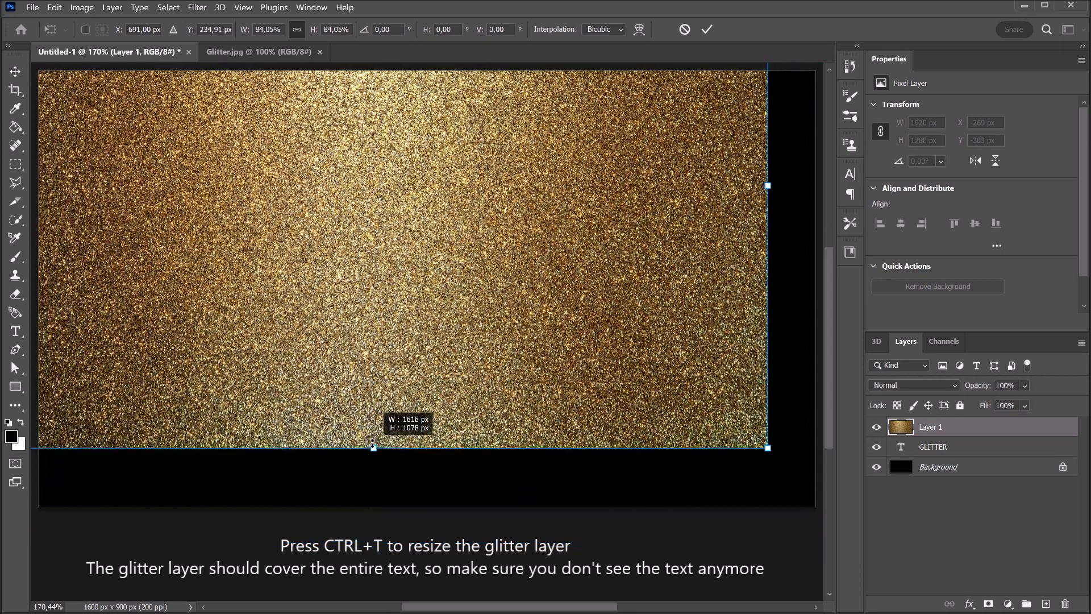
drag(354, 332, 407, 390)
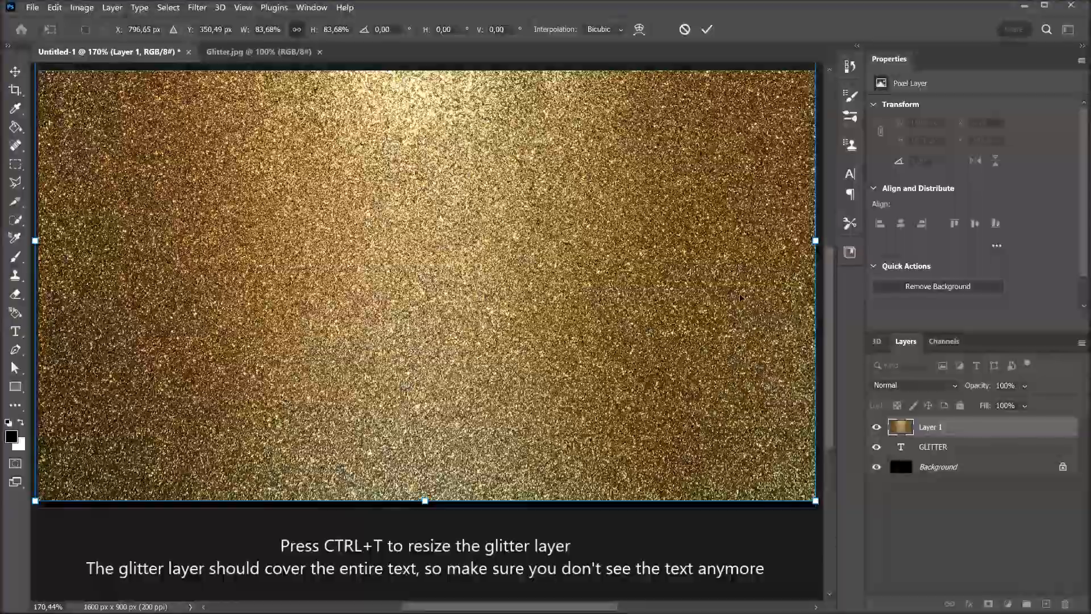
drag(818, 260, 765, 260)
drag(450, 286, 471, 311)
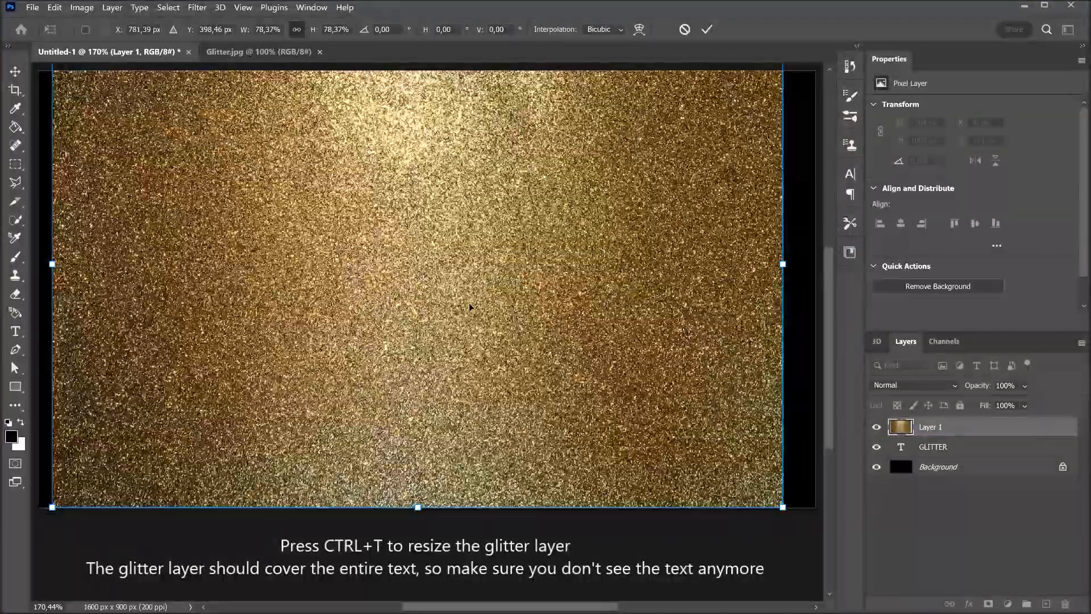
click(708, 28)
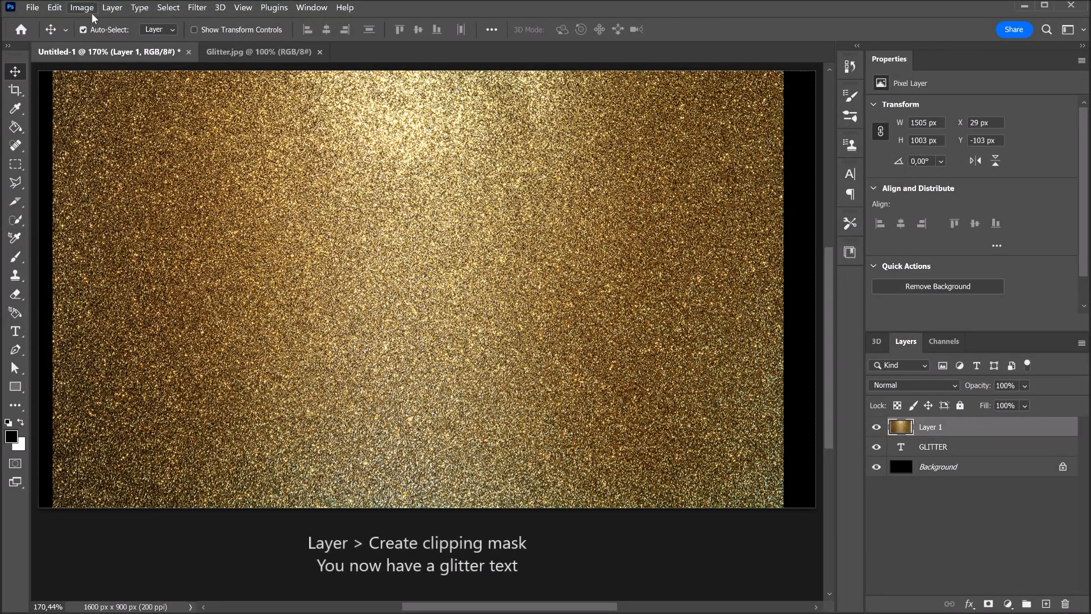
Create a clipping mask from the glitter layer onto the GLITTER text and compare the text with the glitter hidden and shown.
click(106, 9)
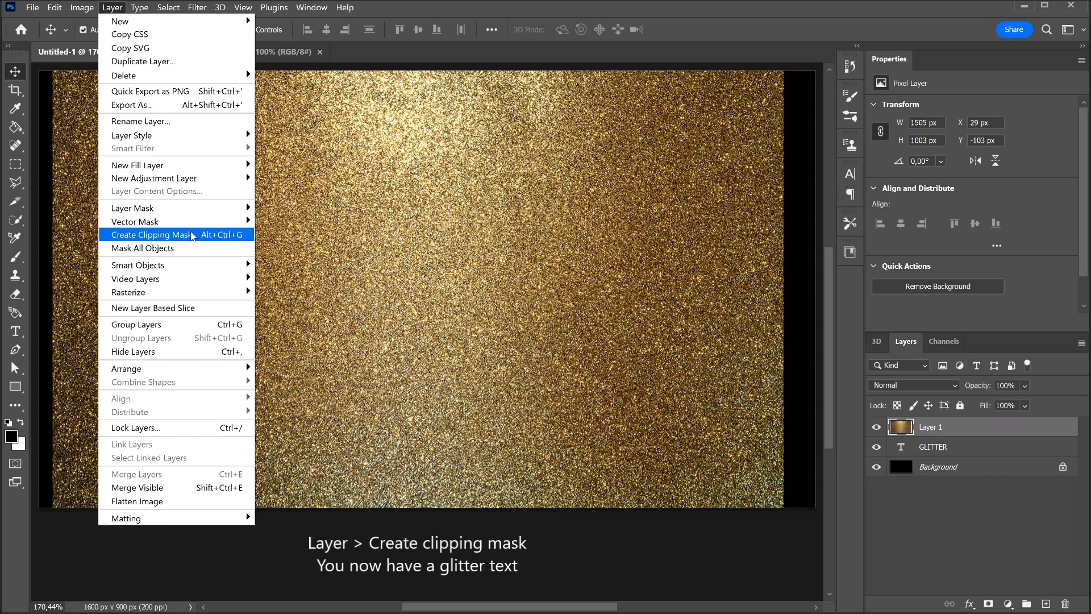
click(191, 235)
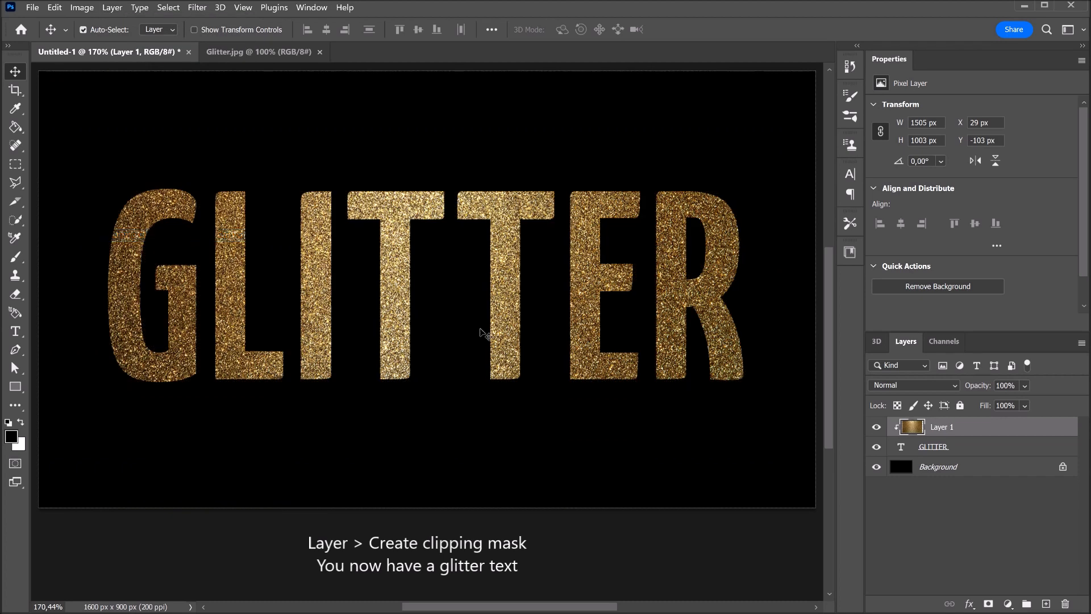
click(876, 427)
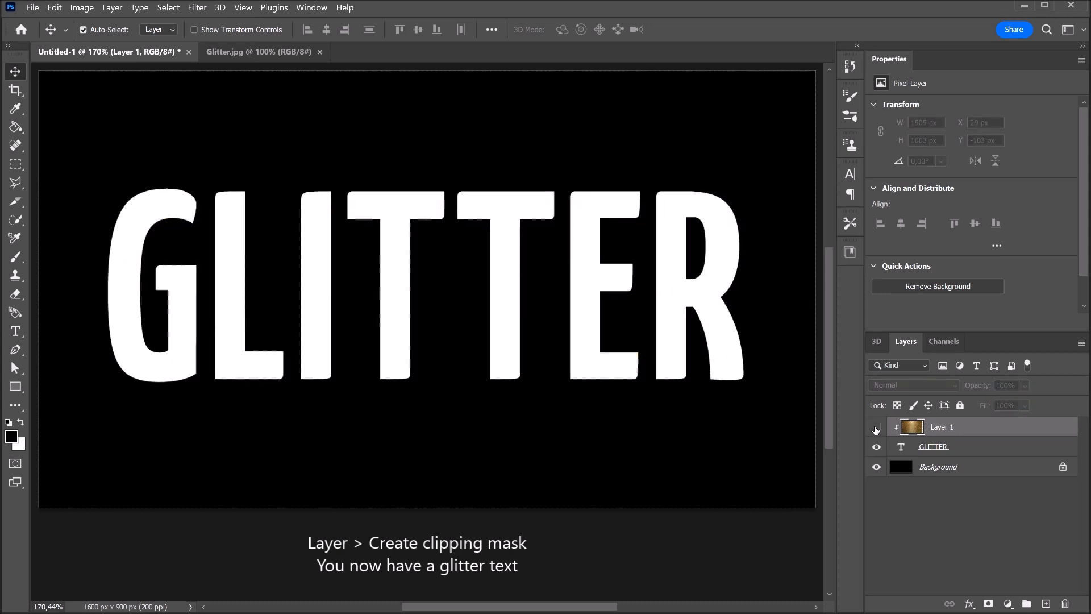
click(876, 429)
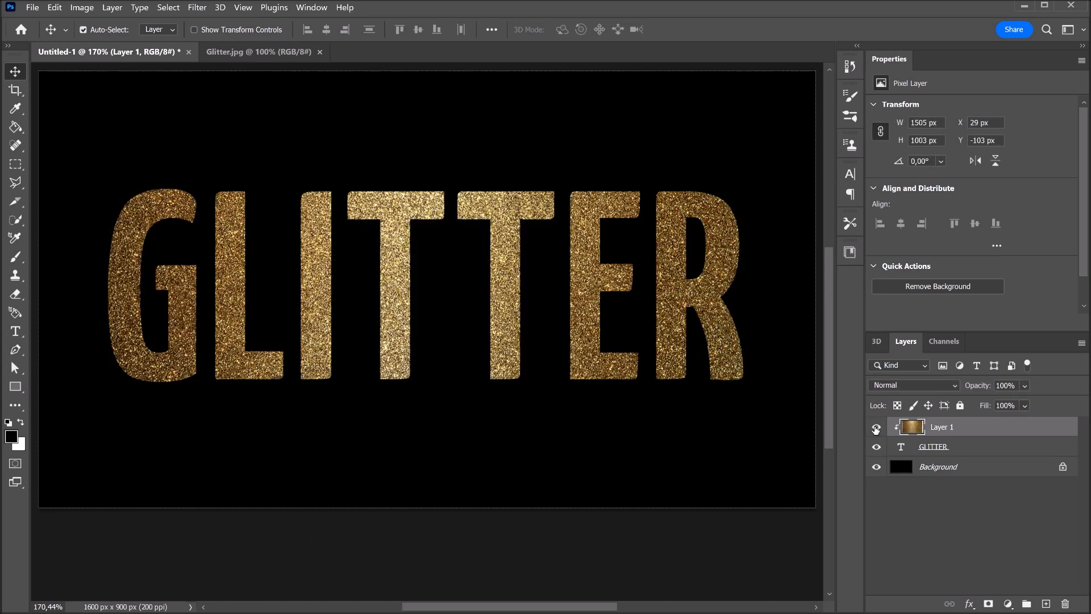
Merge the clipped glitter layer and the GLITTER text layer into one layer.
shift+click(971, 450)
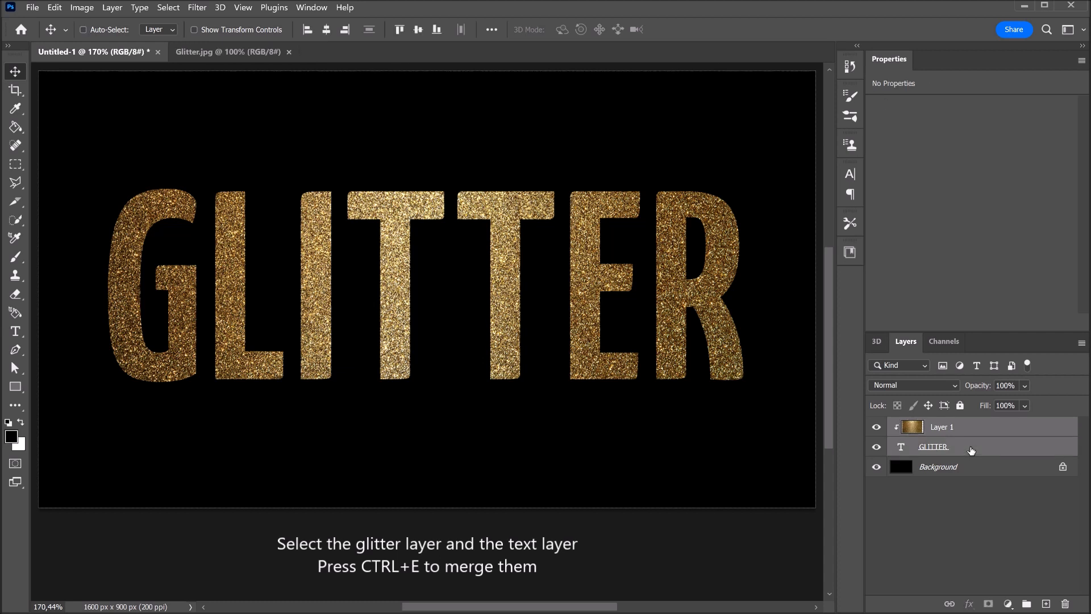
key(ctrl+e)
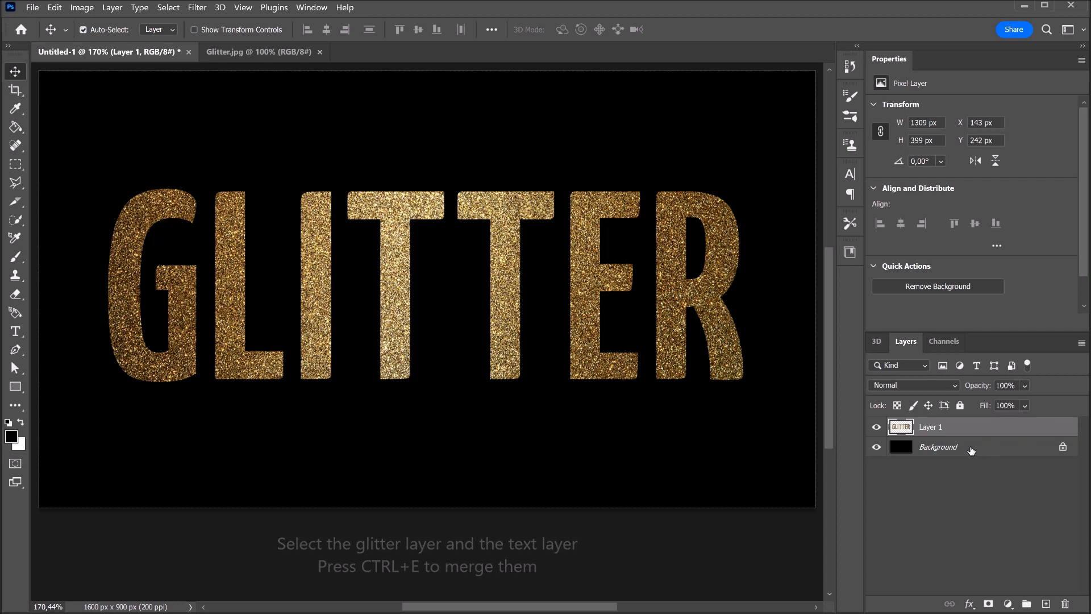
Add Bevel & Emboss to the merged text layer with Outer Bevel style, Smooth technique, depth 85%, direction Up, size 20 px and soften 2 px.
click(969, 605)
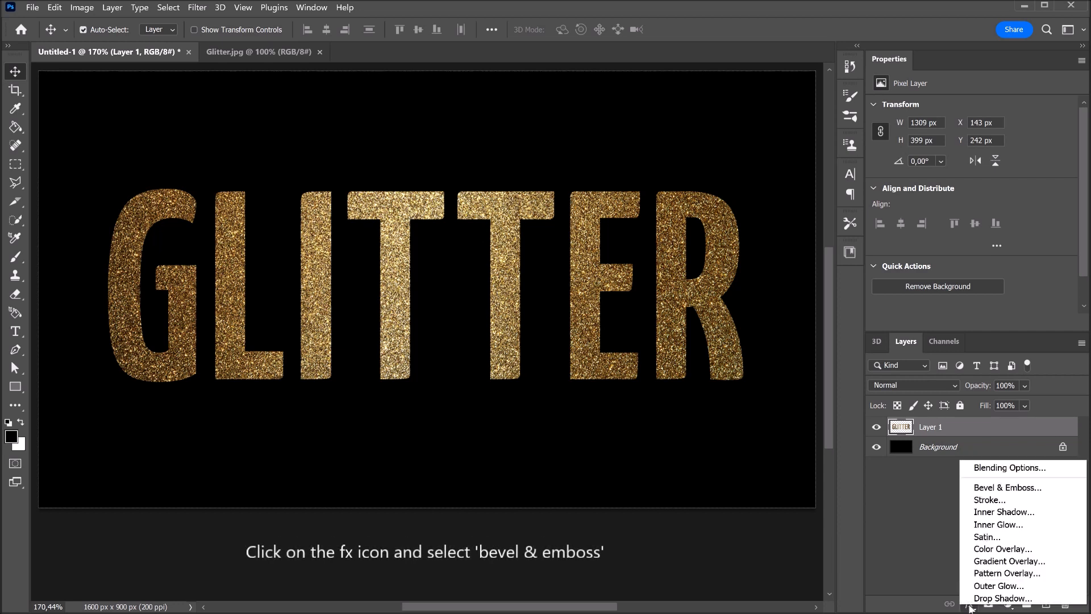
click(1045, 490)
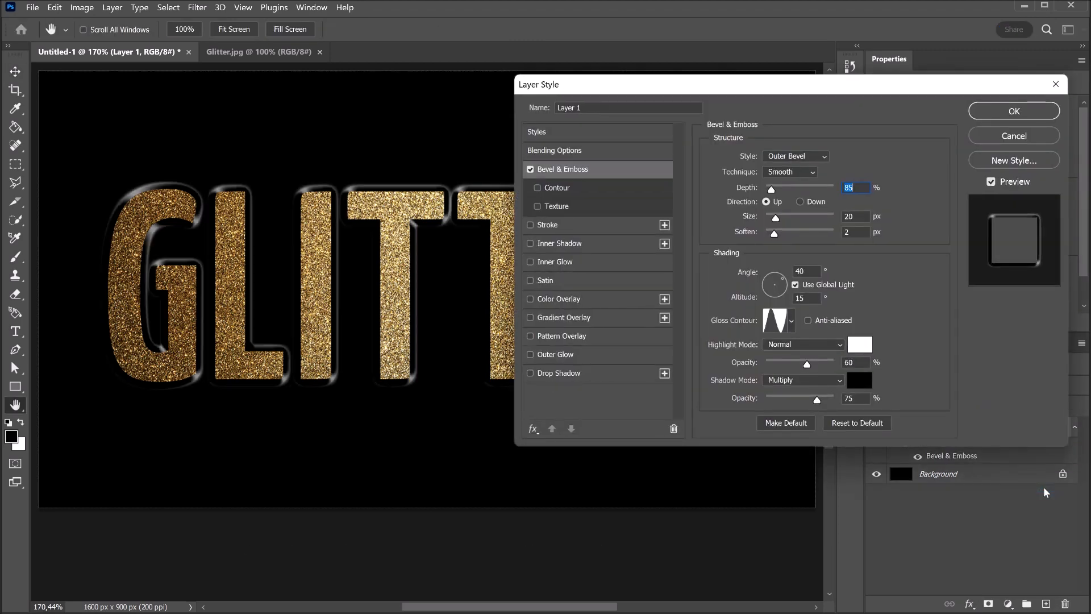
click(815, 157)
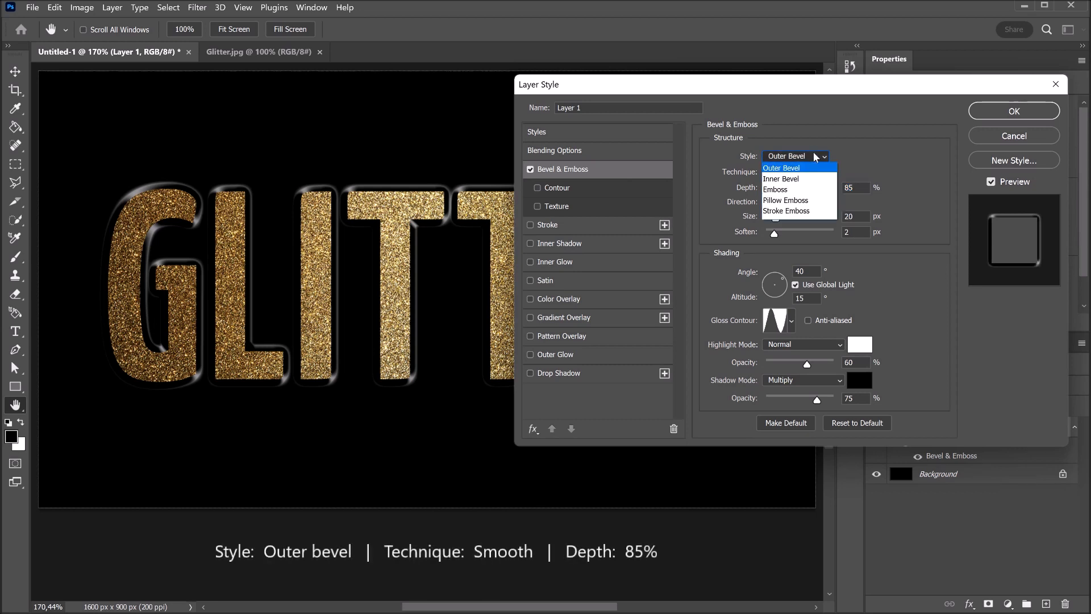
click(816, 157)
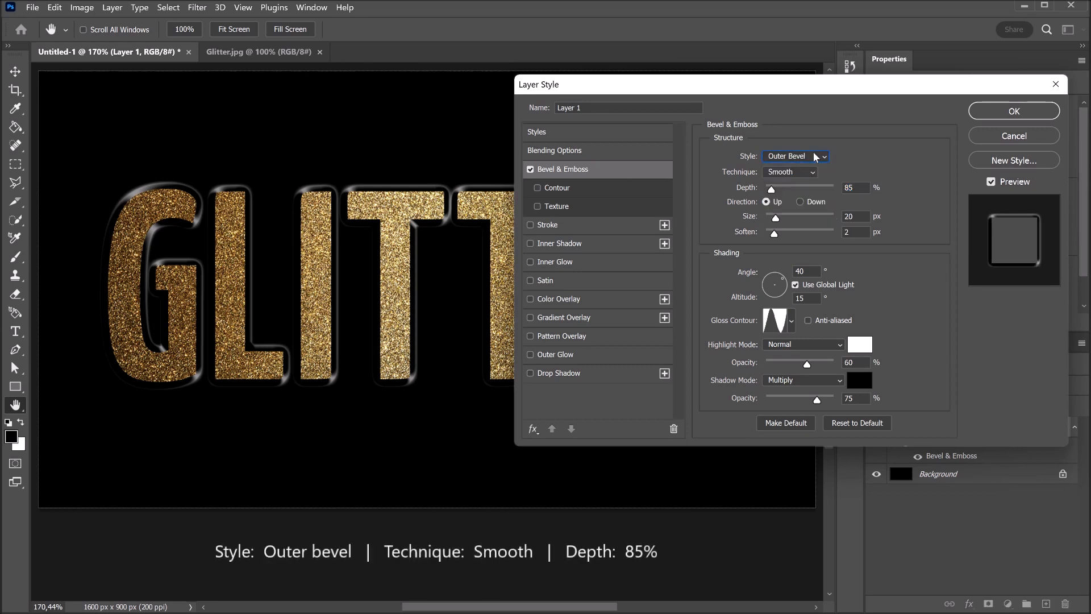
click(813, 173)
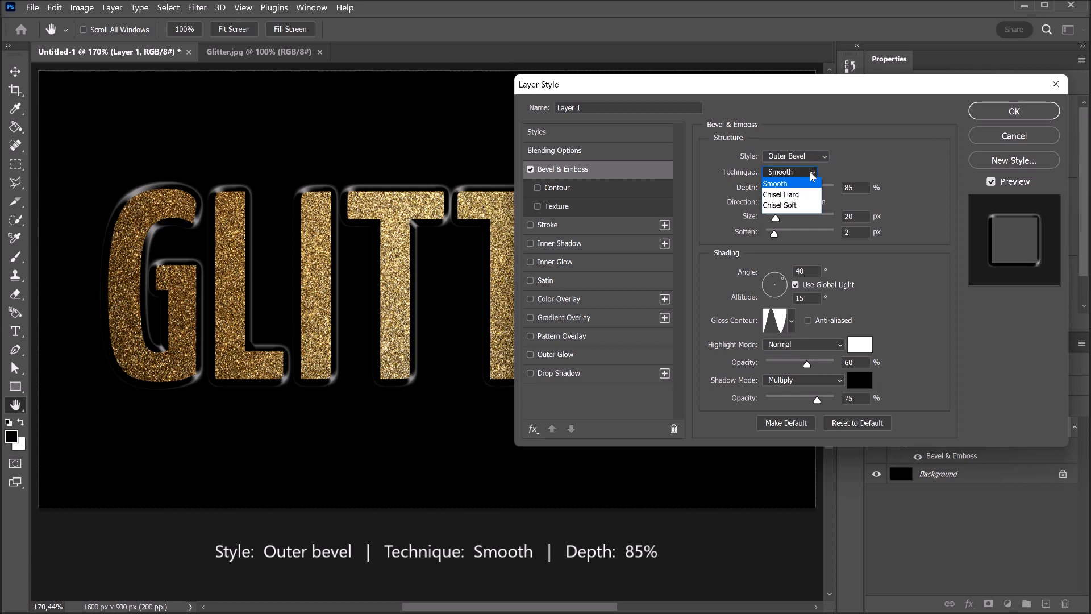
click(812, 174)
click(858, 187)
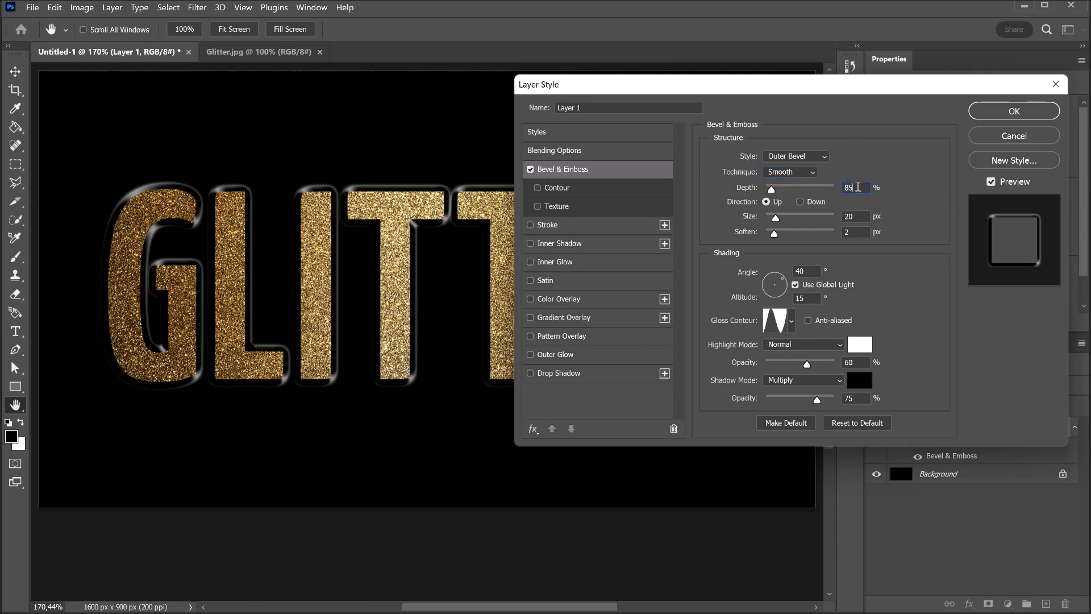
click(767, 202)
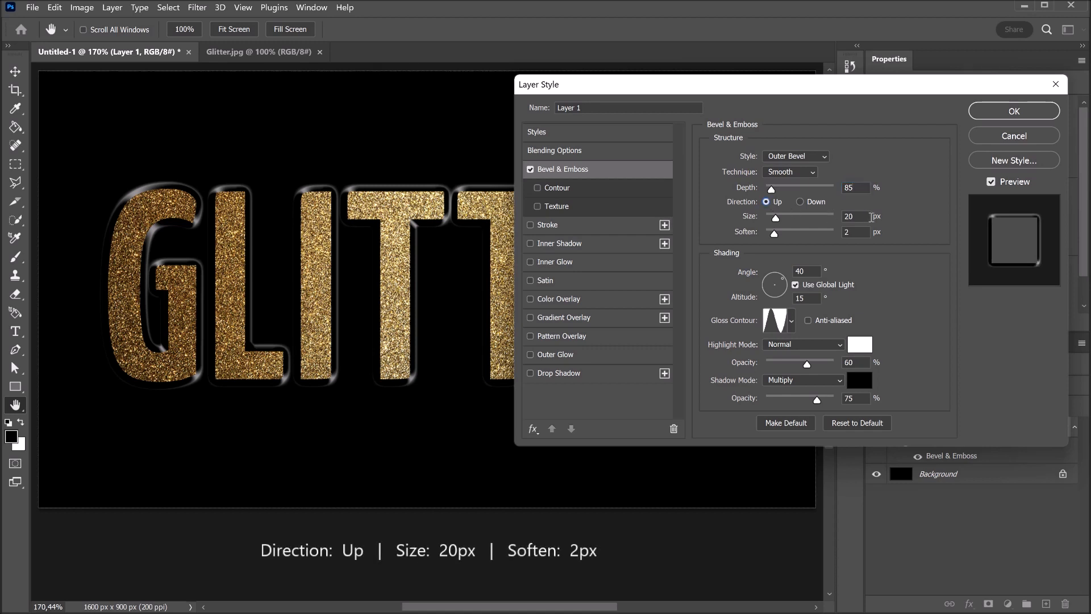
click(868, 217)
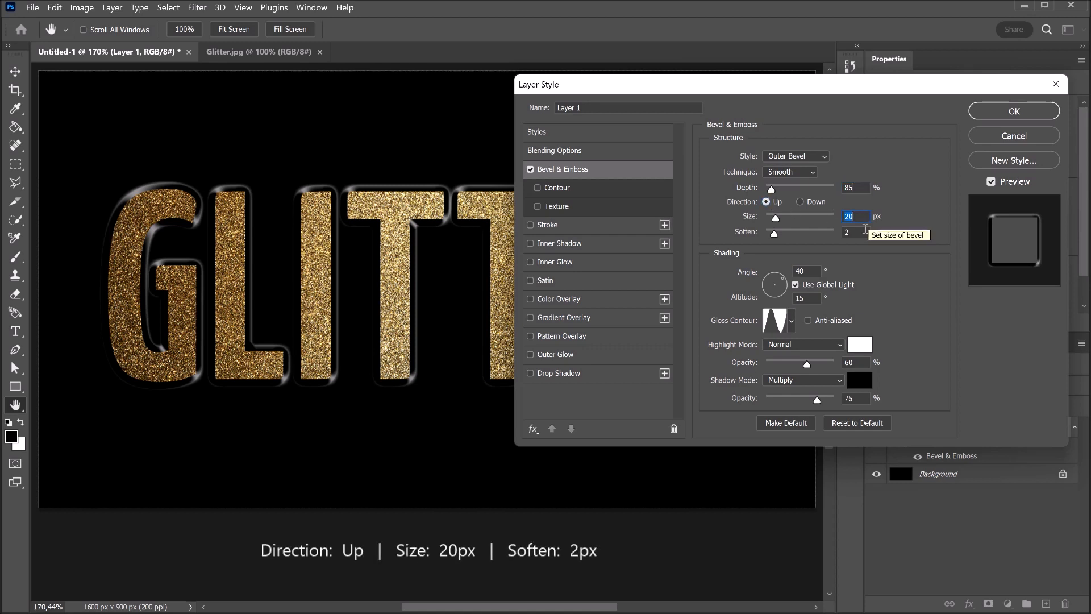
click(863, 234)
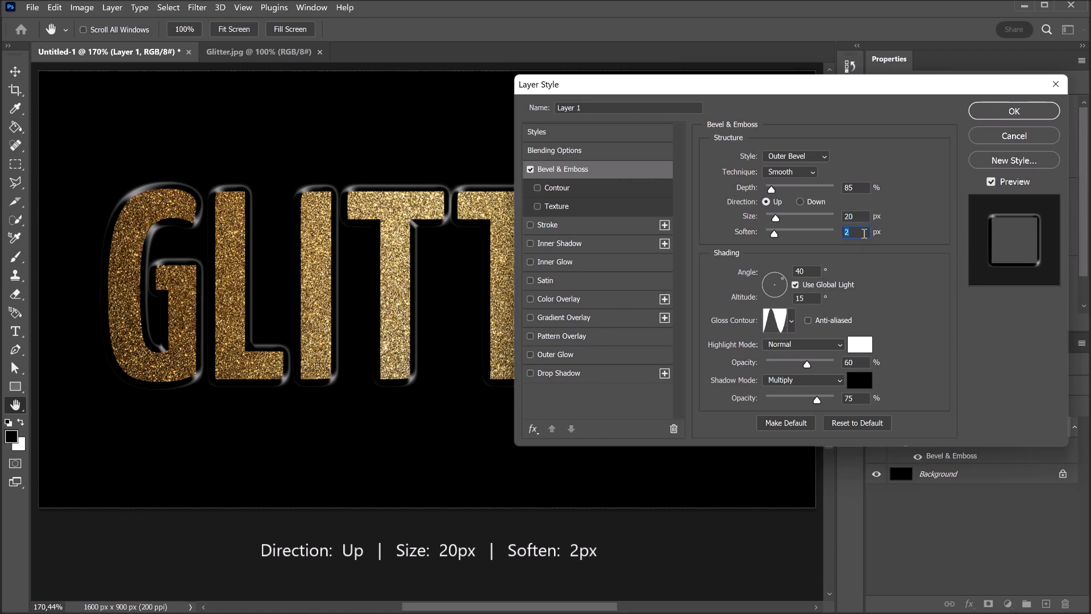
Set the bevel shading to use global light with angle 40°, altitude 15° and the Ring gloss contour.
click(822, 285)
click(822, 285)
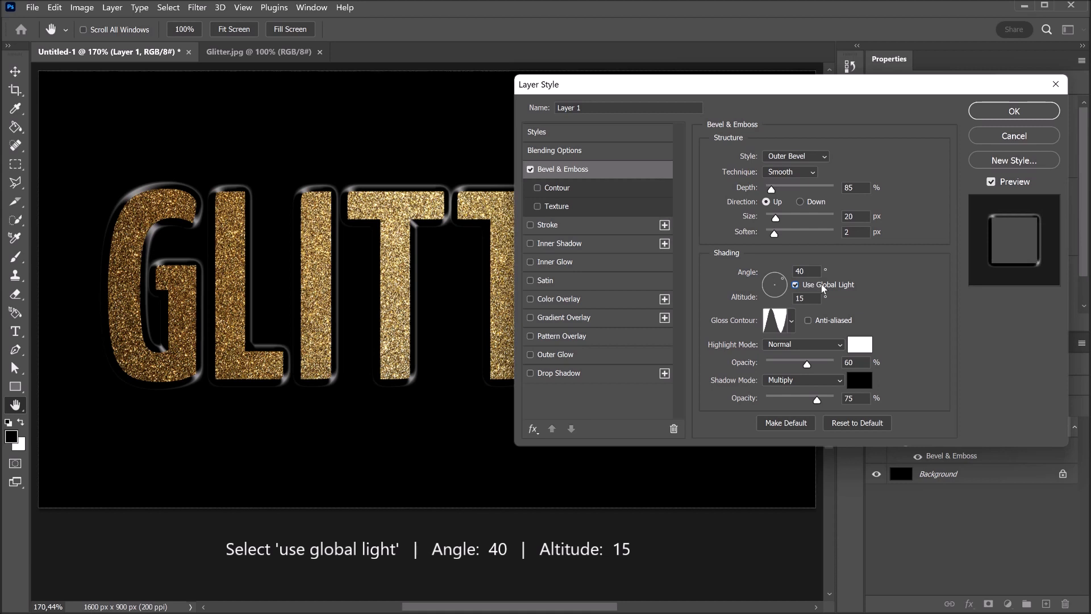
click(809, 271)
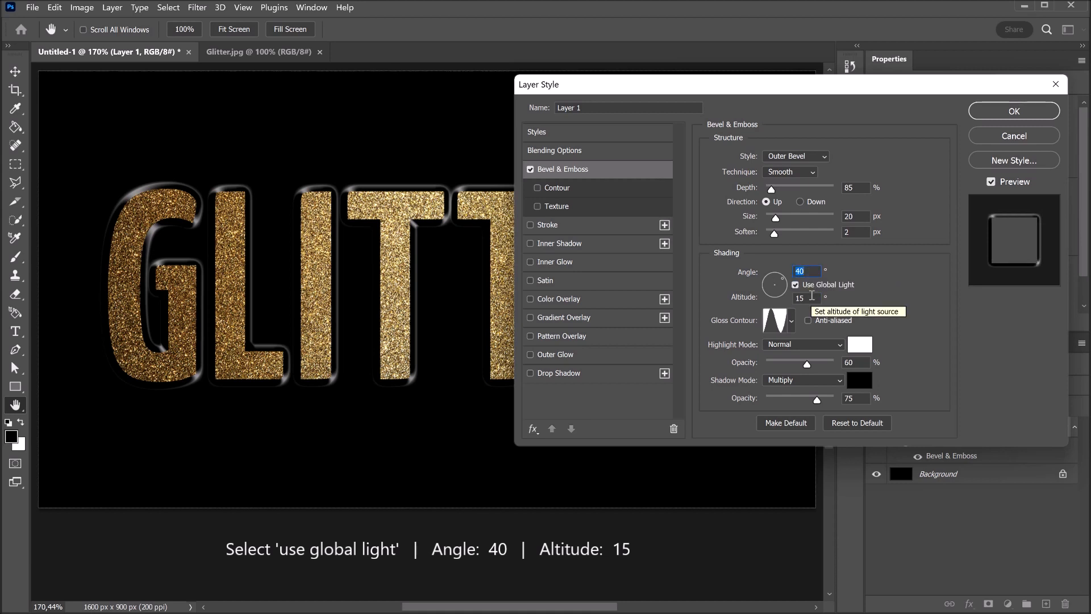
click(812, 297)
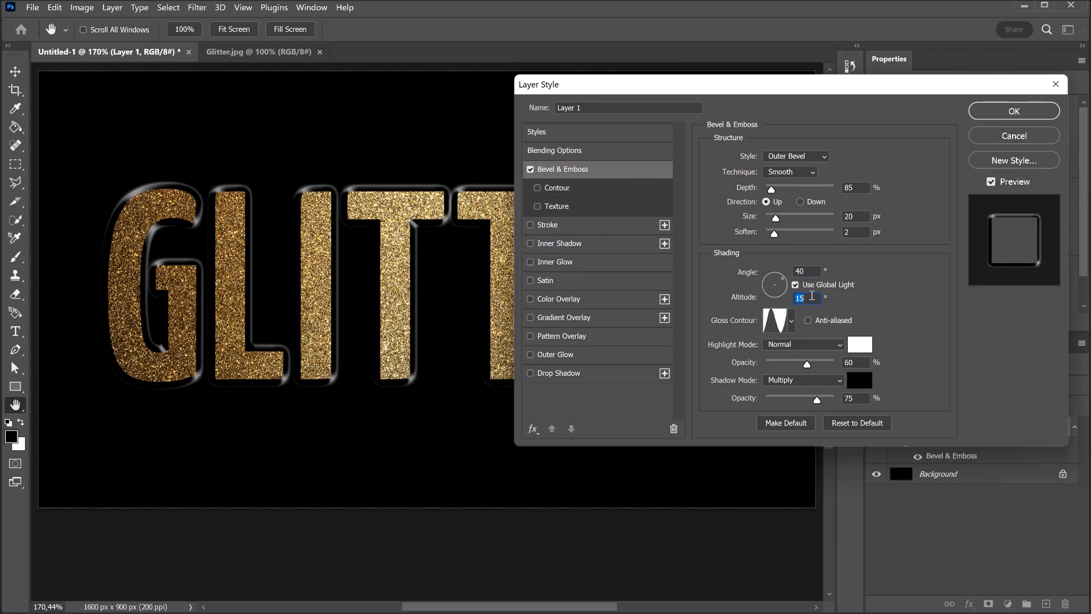
click(791, 321)
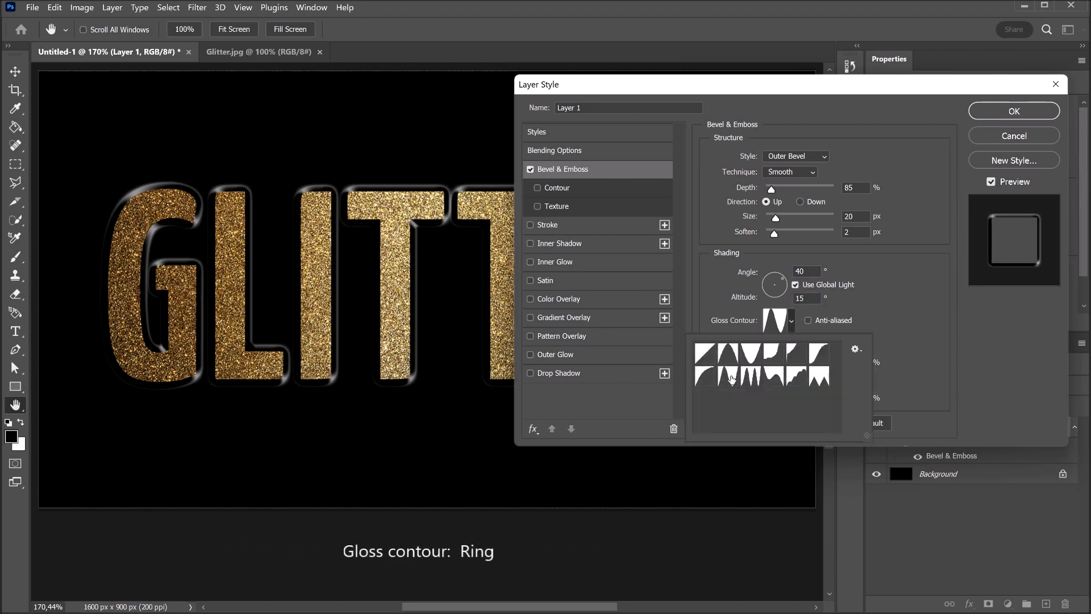
click(731, 378)
click(895, 331)
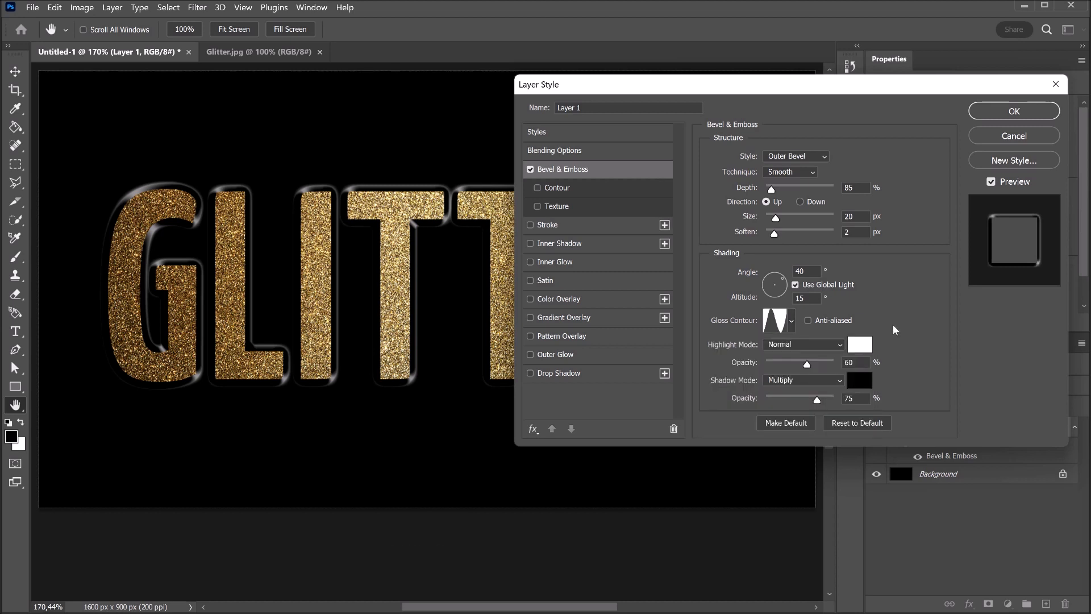
Set the bevel's highlight mode to Normal with white colour and 60% opacity.
click(840, 345)
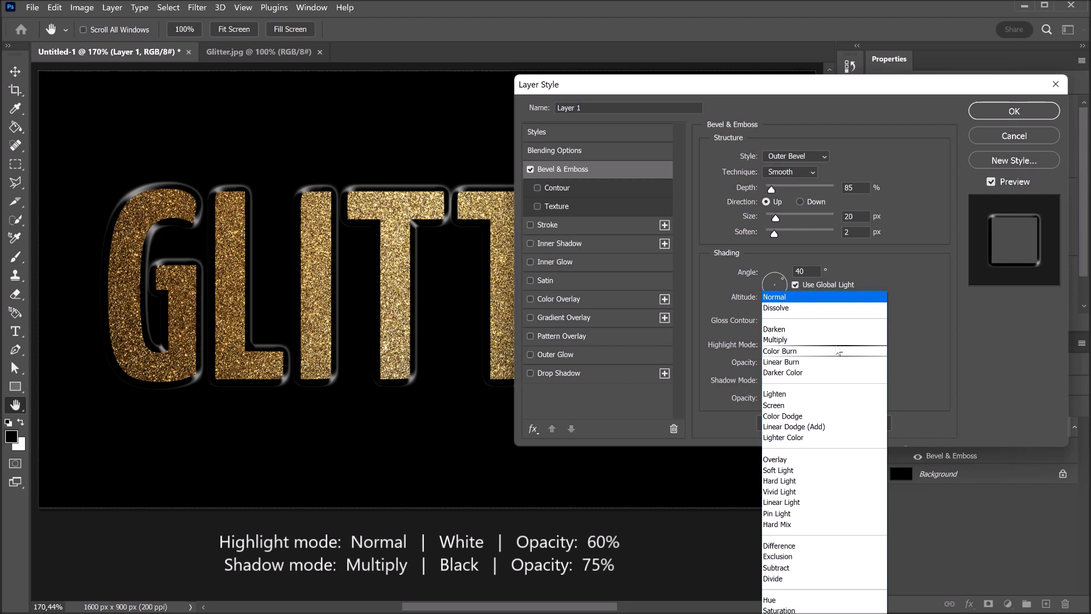
click(839, 301)
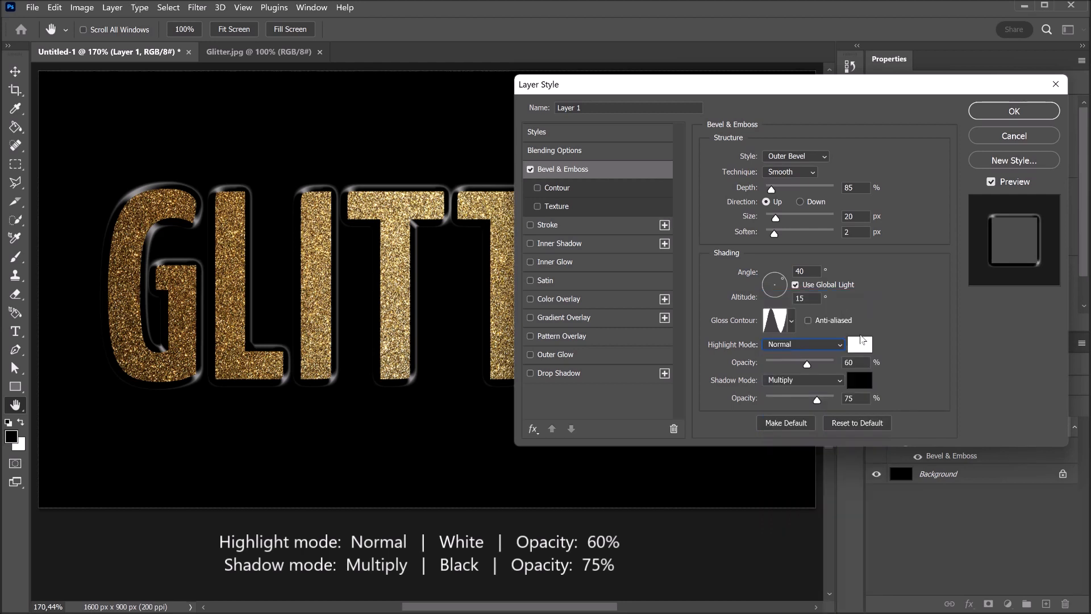
click(868, 345)
key(Return)
double_click(855, 362)
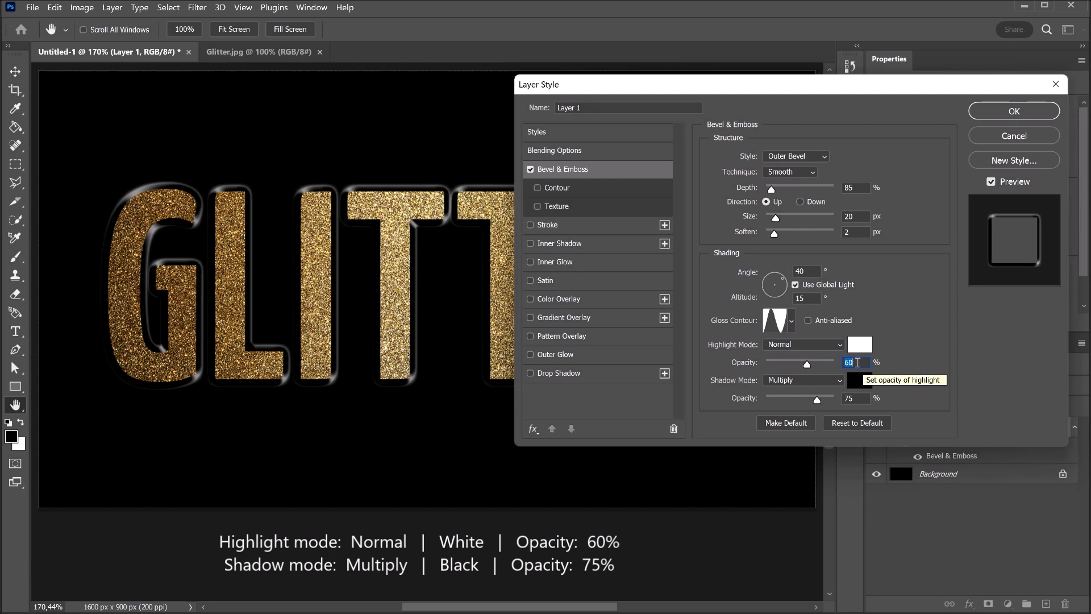
Set the bevel's shadow mode to Multiply with black colour (000000) and 75% opacity.
click(832, 381)
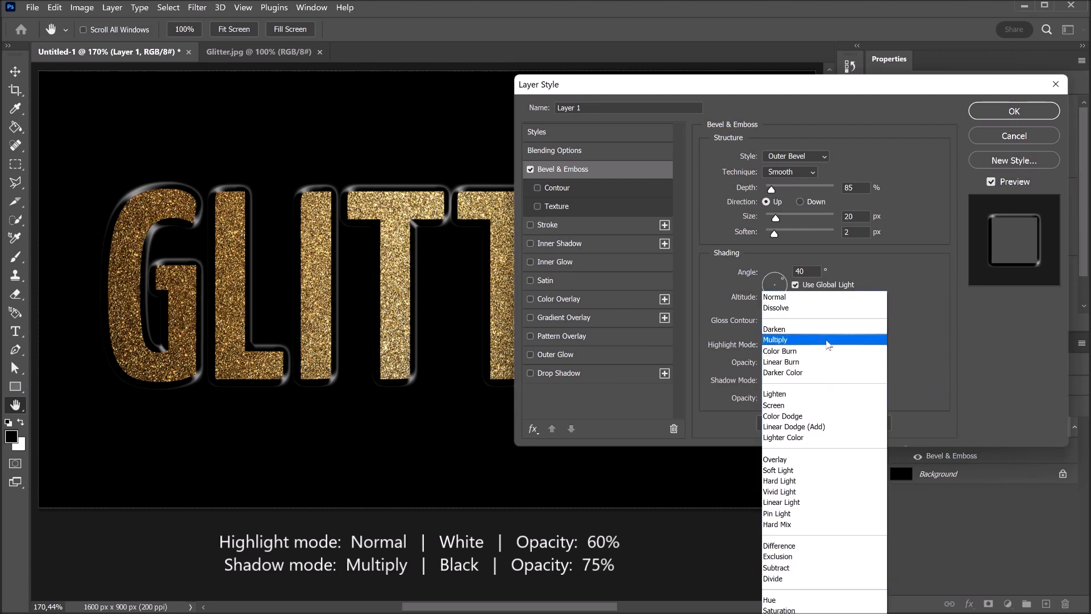
click(828, 345)
click(861, 377)
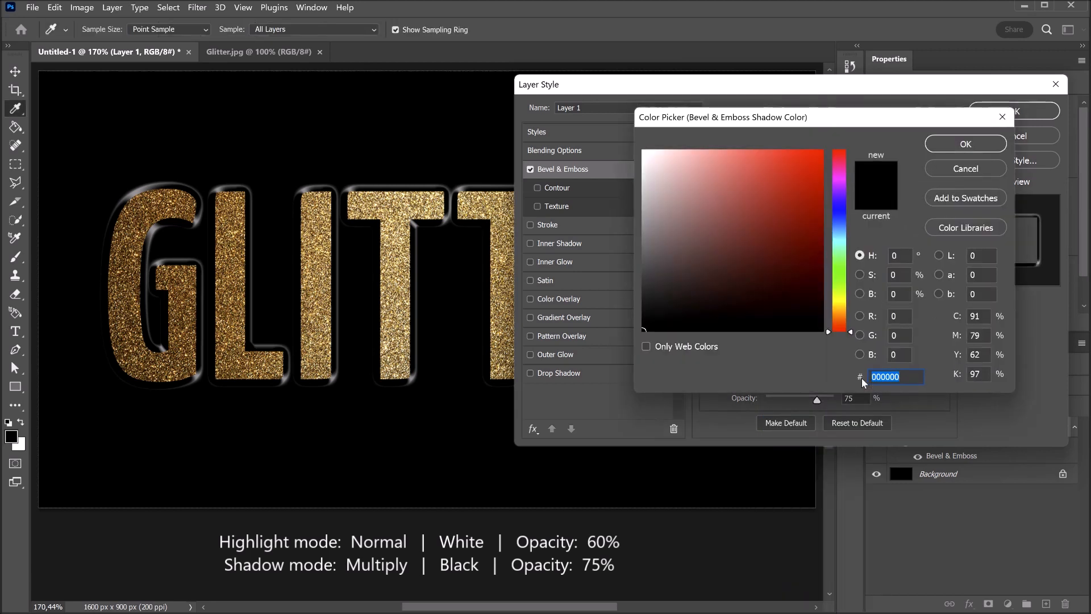
key(Return)
click(862, 397)
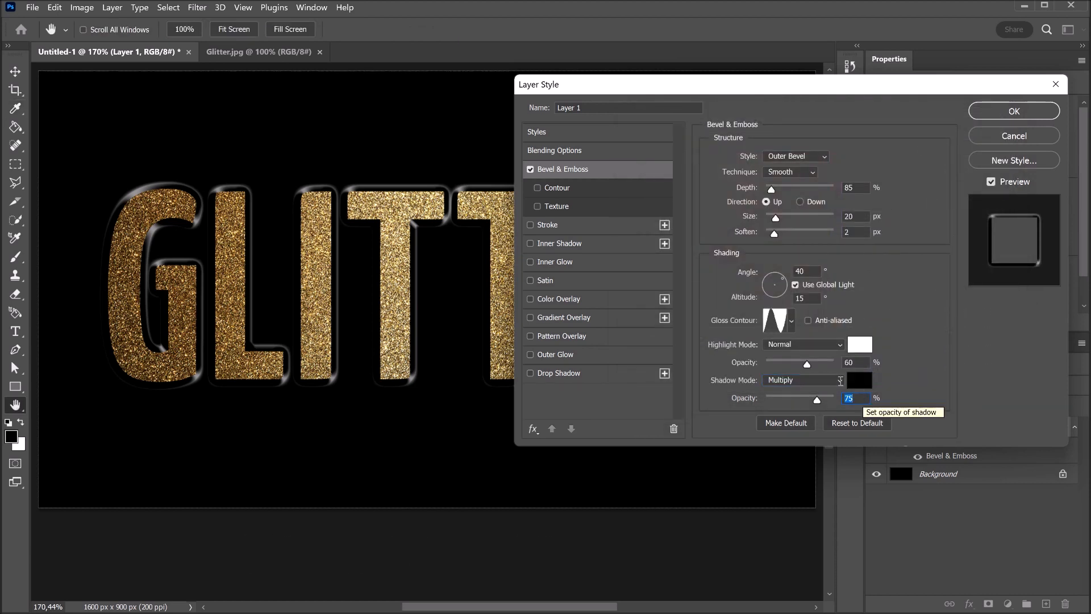
Enable the bevel's Contour with the Cone - Inverted shape and a 75% range, and apply the layer style.
click(606, 194)
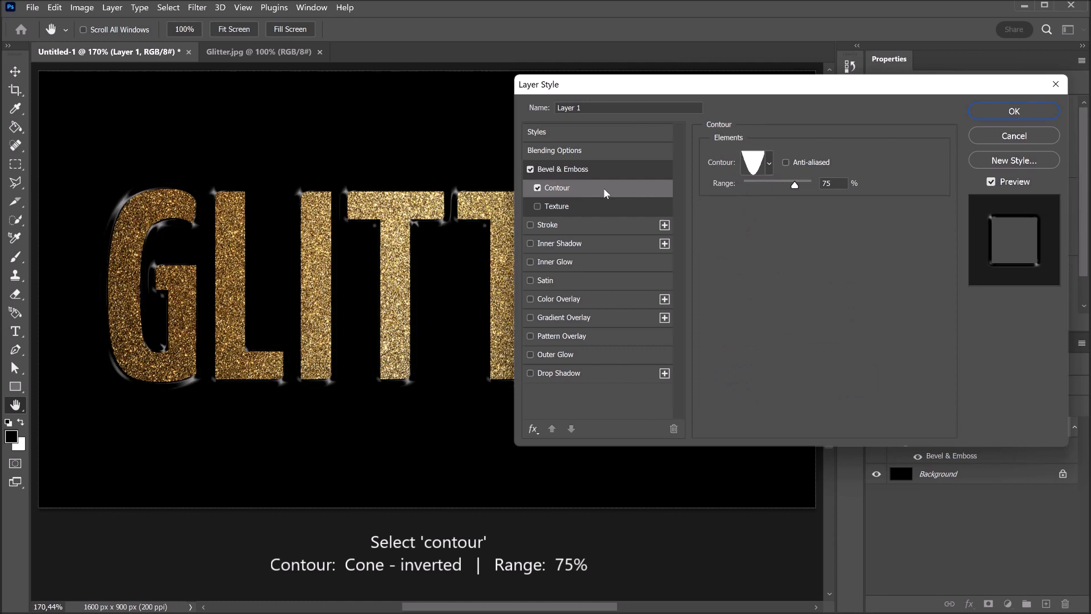
click(769, 165)
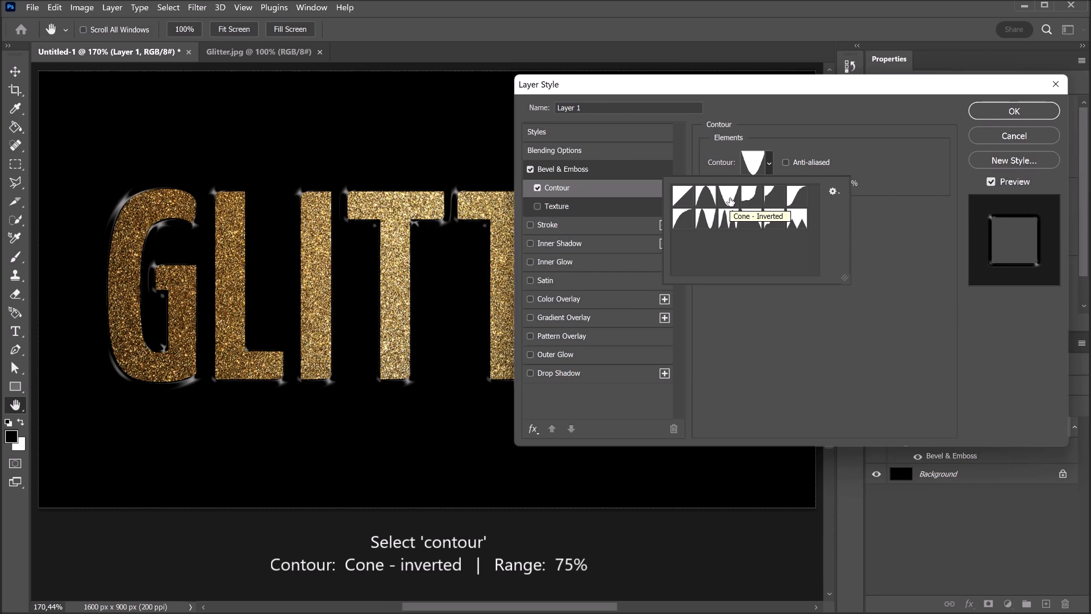
click(730, 200)
click(885, 231)
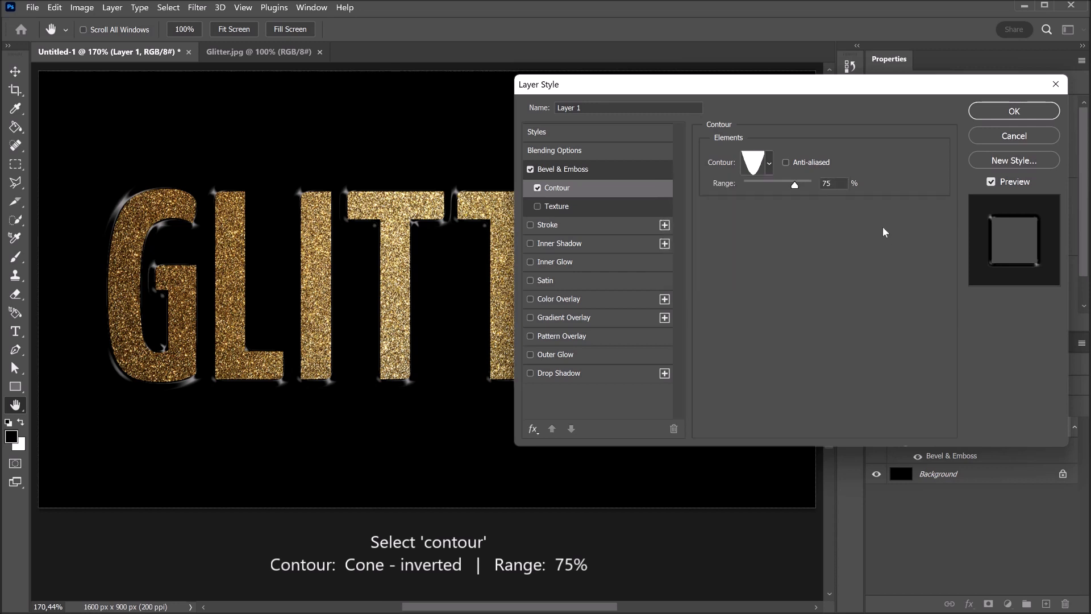
click(840, 184)
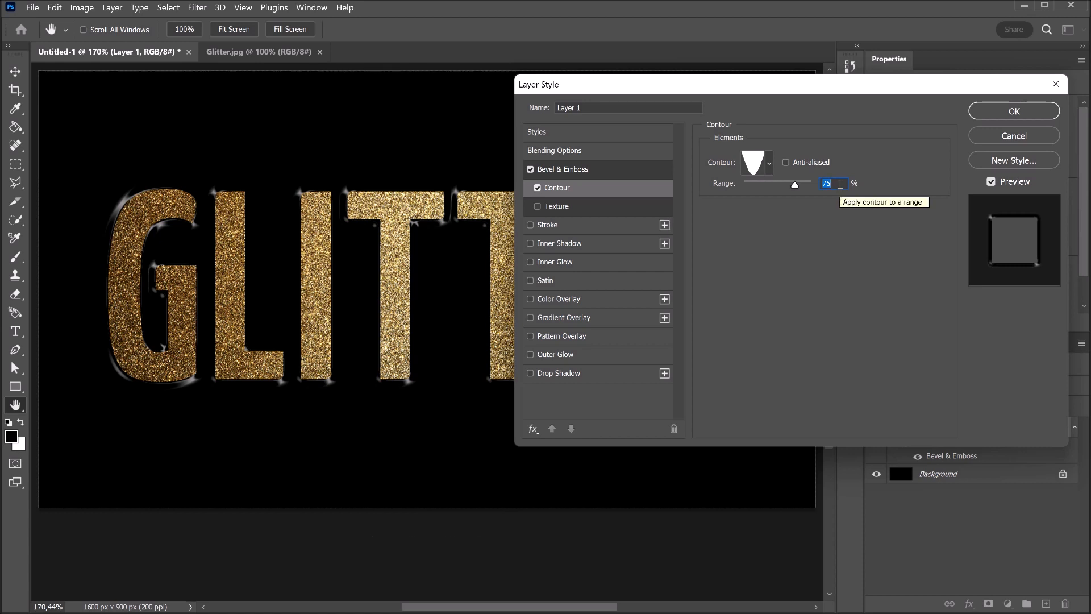
click(1006, 112)
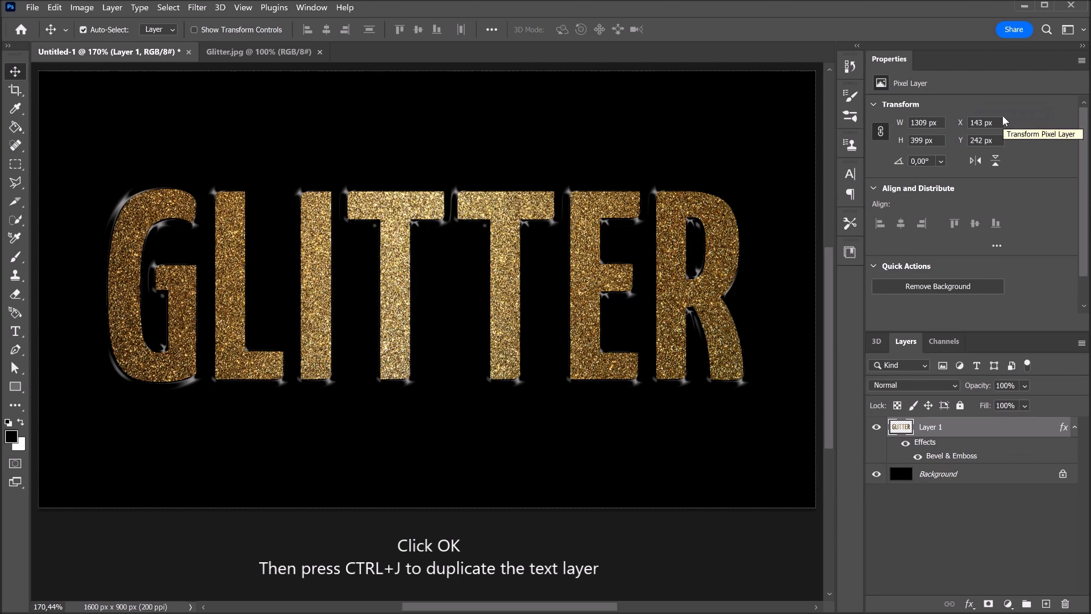
Duplicate the glitter text layer and set the copy's bevel to Inner Bevel style, Smooth technique and 75% depth.
key(ctrl+j)
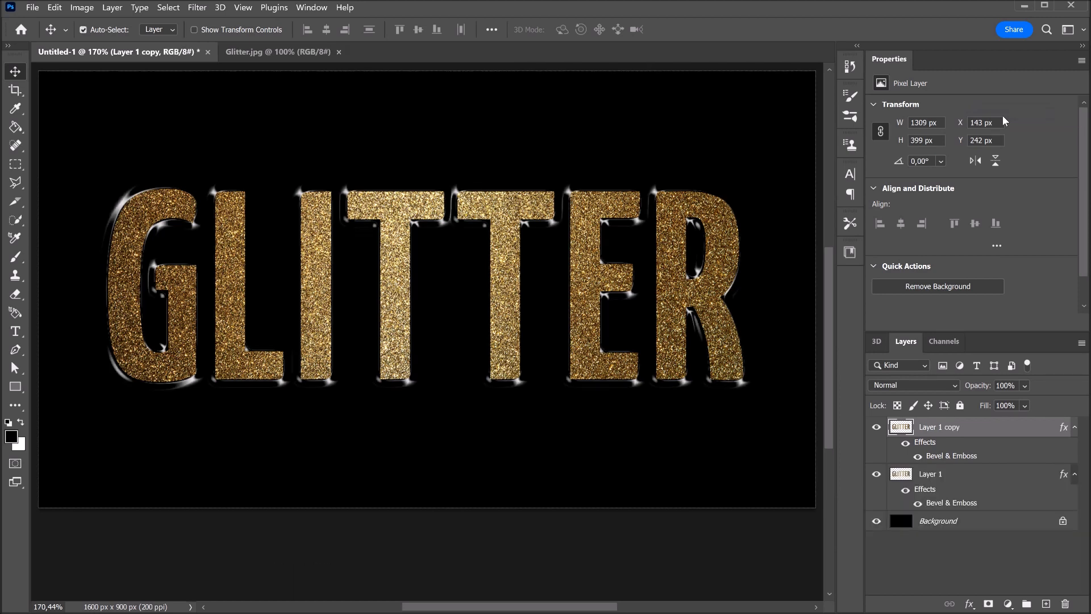
double_click(970, 459)
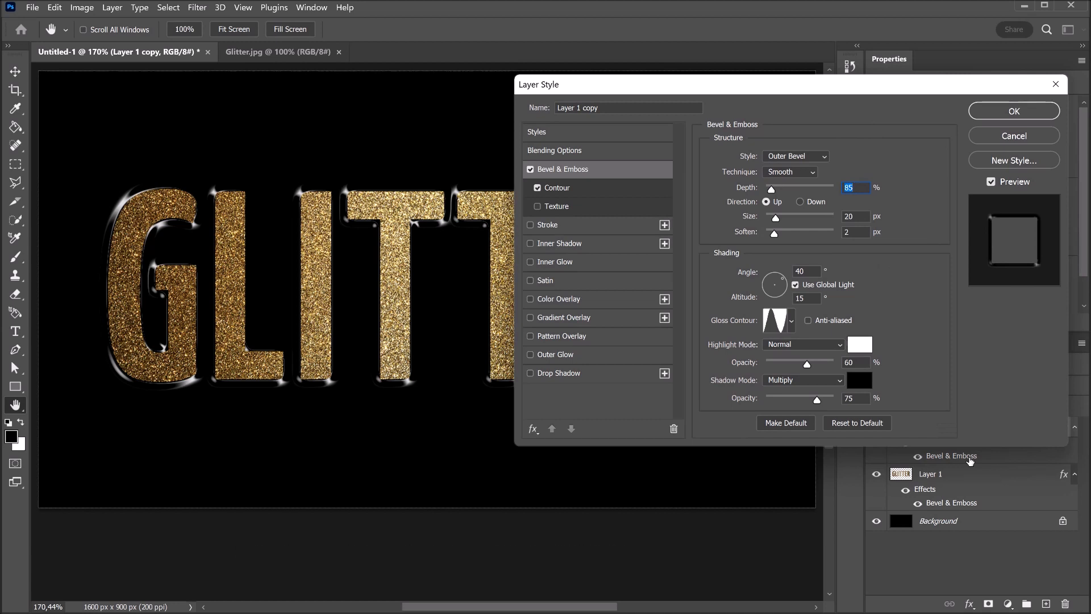
click(826, 159)
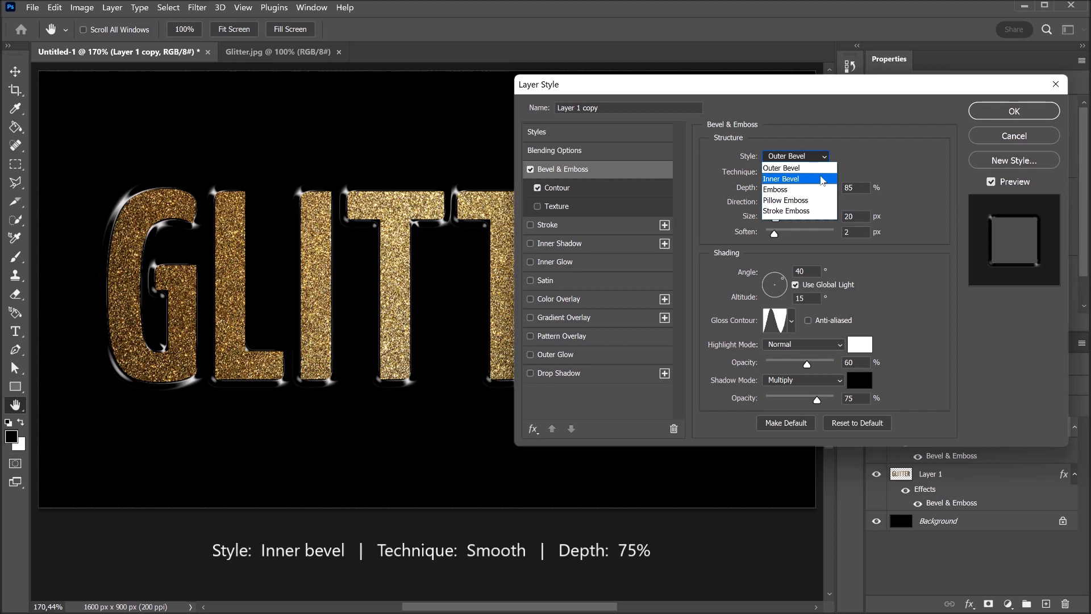
click(820, 179)
click(805, 173)
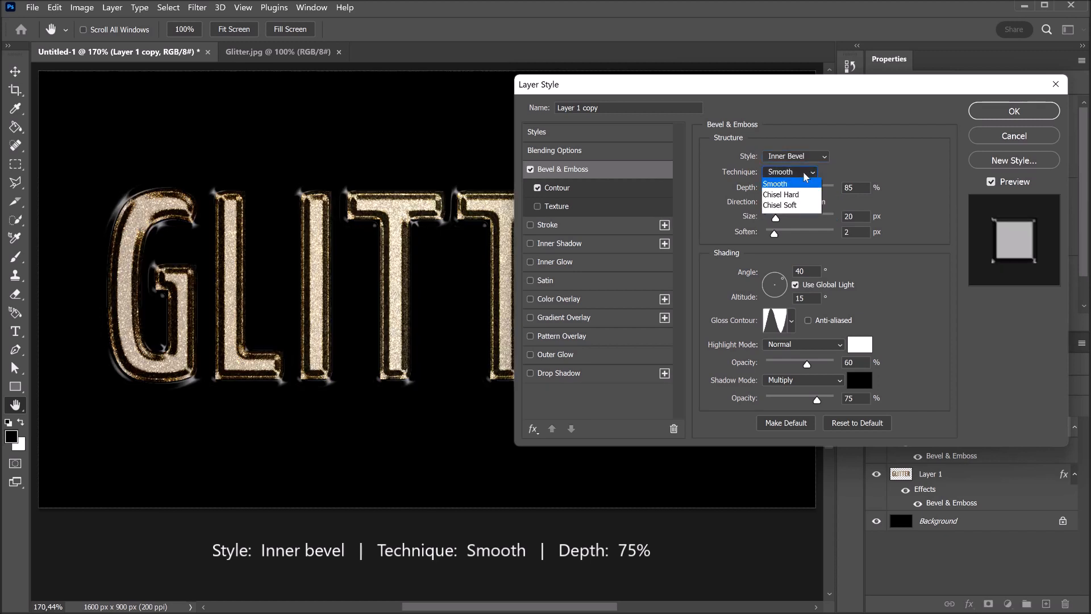
click(820, 178)
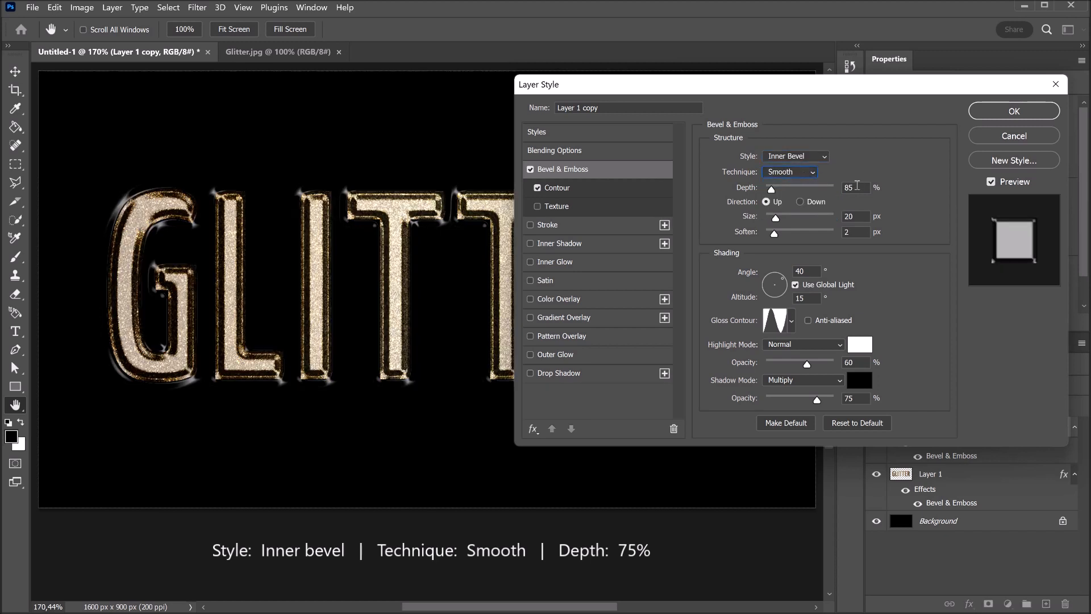
click(857, 186)
text(75)
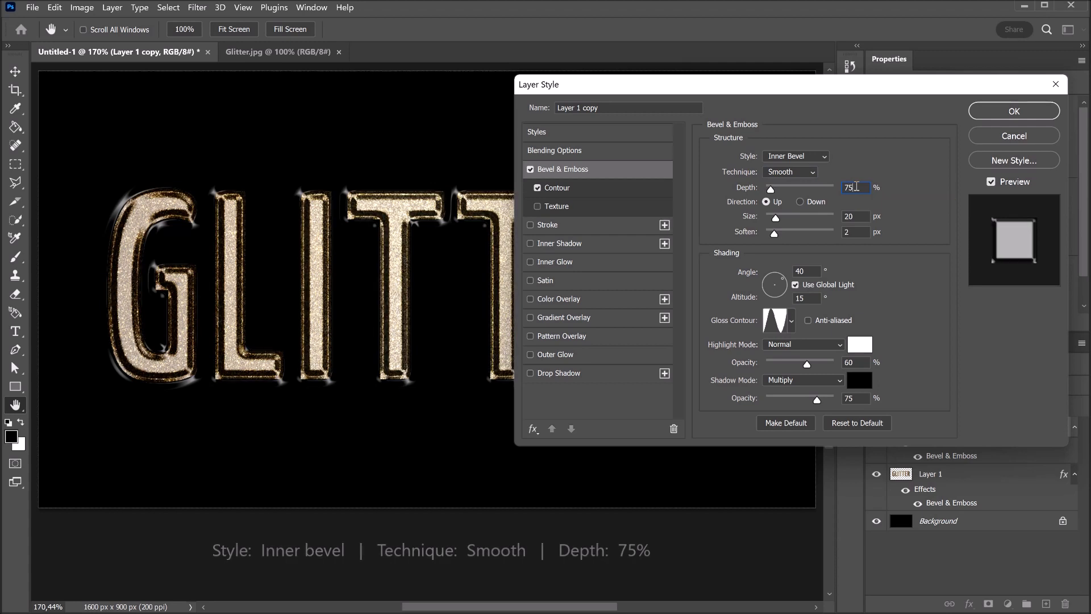
Set the copy's bevel direction to Up, with size 20 px and soften 10 px.
click(768, 203)
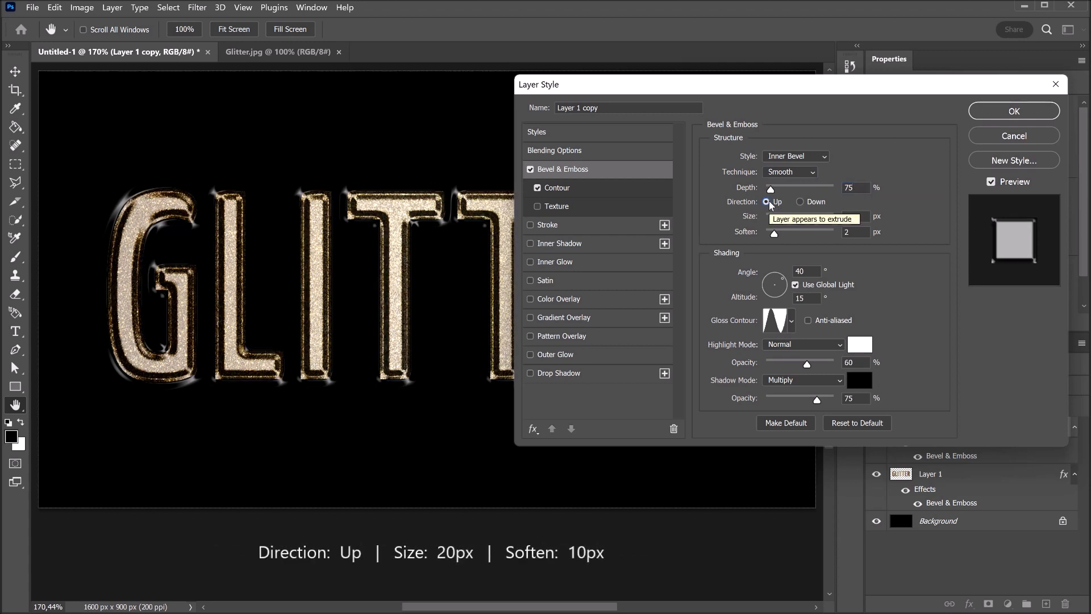
double_click(858, 216)
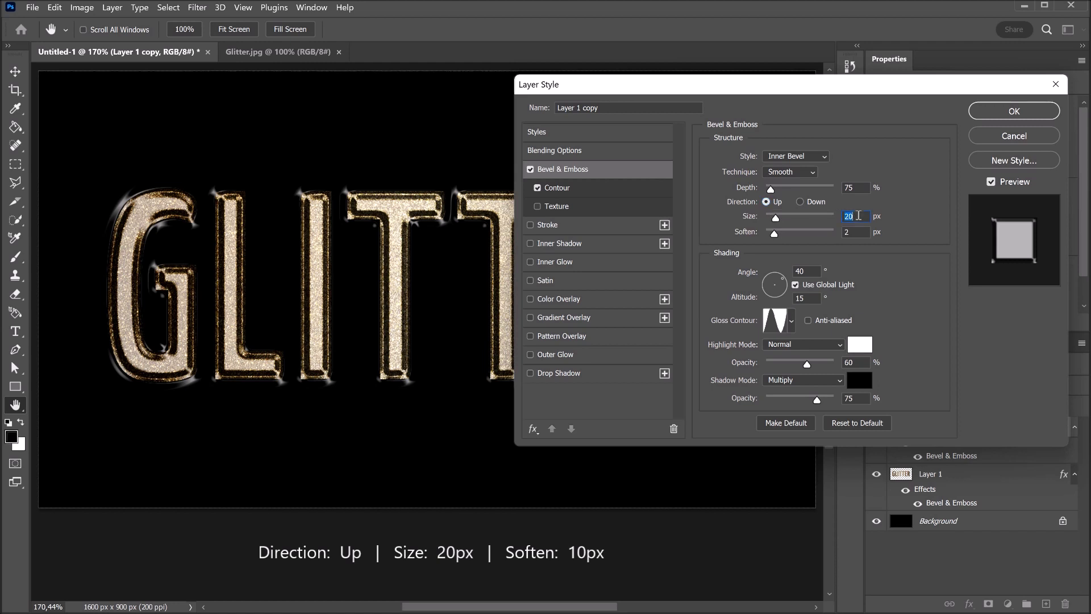
double_click(859, 235)
text(10)
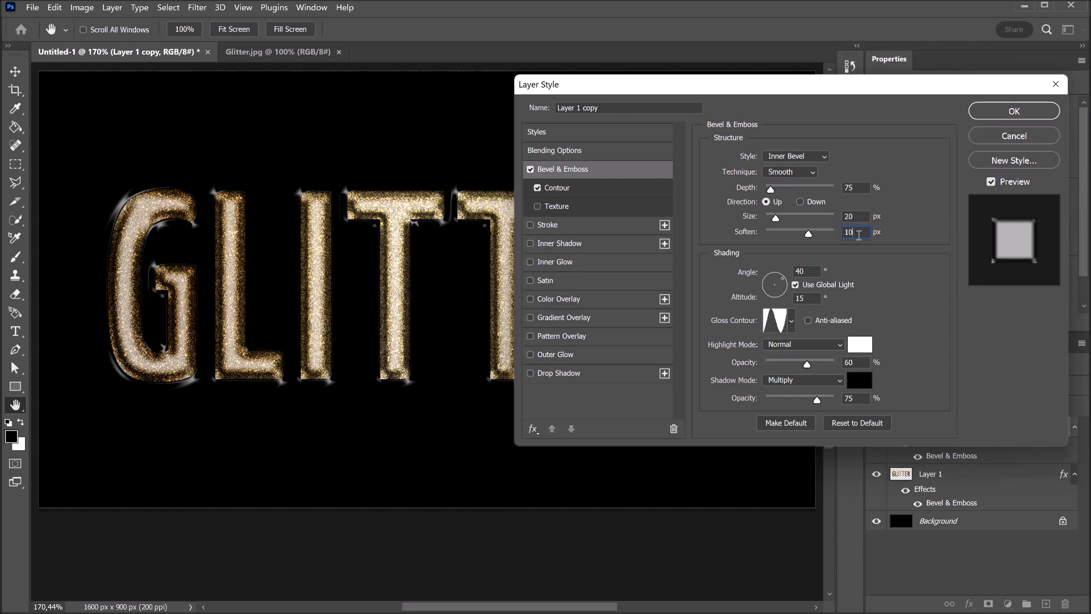
Turn off global light for the copy's bevel, using angle 120°, altitude 50° and the Linear gloss contour.
click(831, 289)
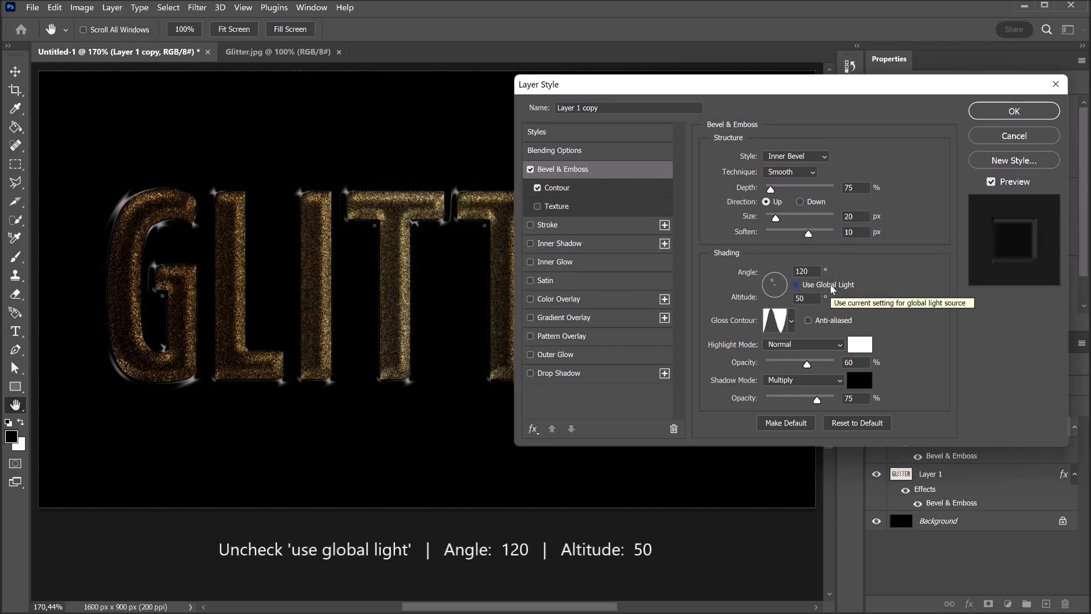
click(819, 272)
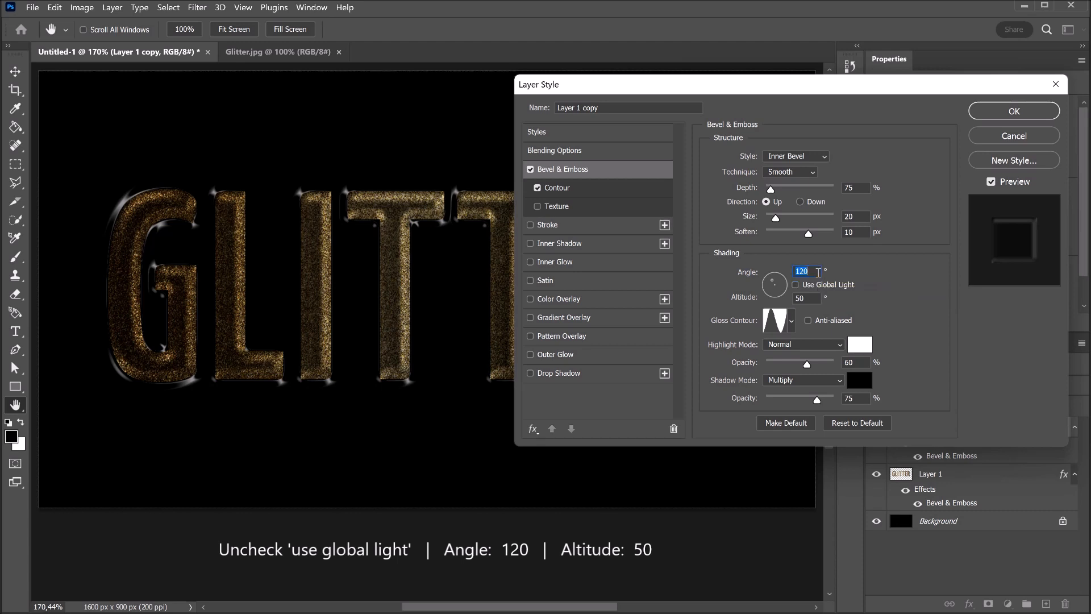
click(814, 298)
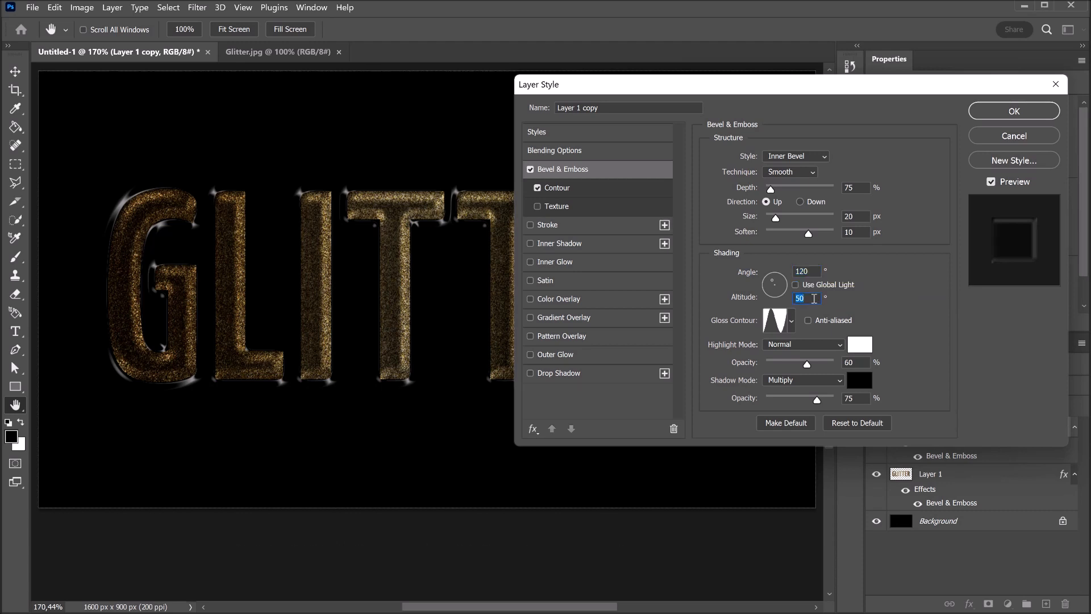
click(791, 321)
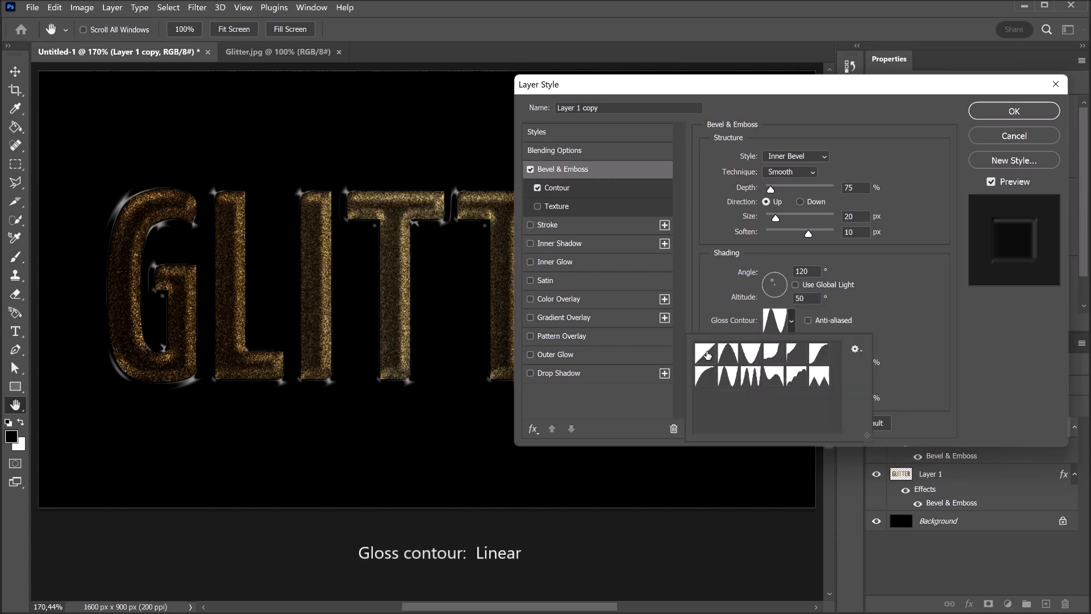
click(707, 355)
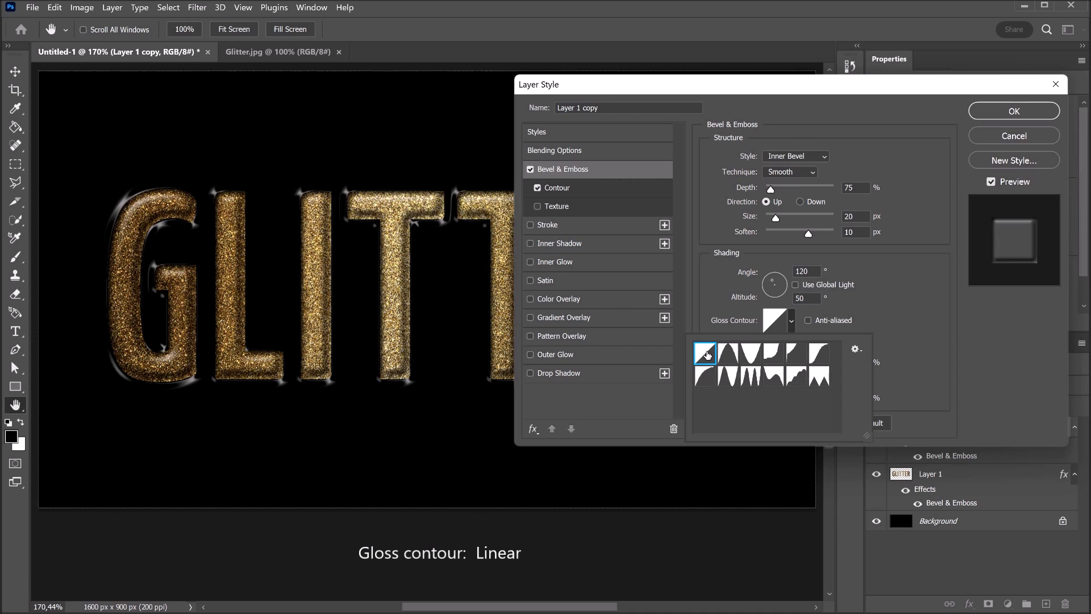
click(889, 317)
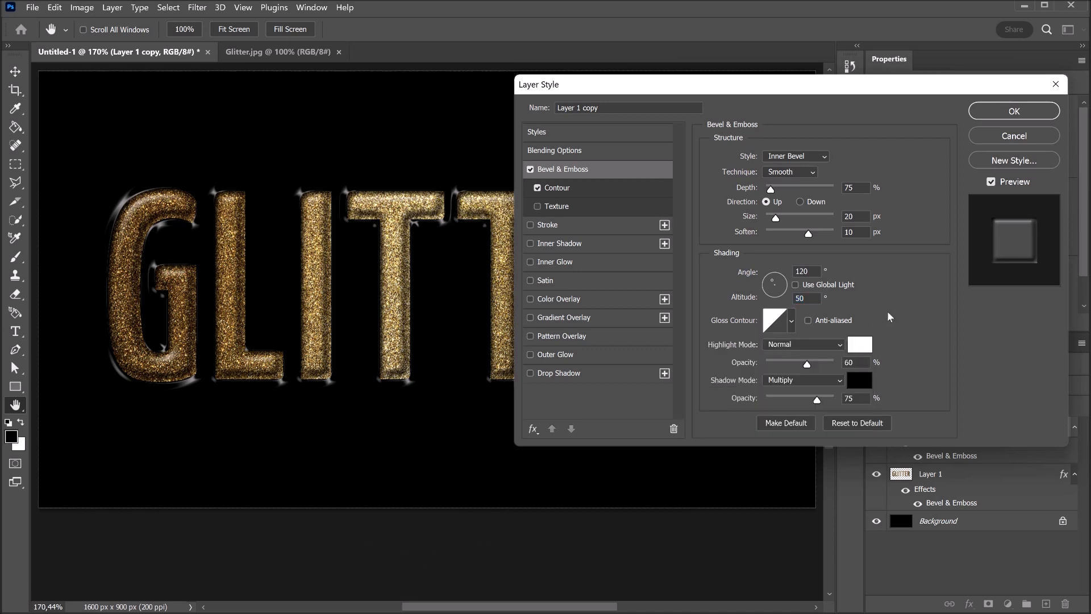
Raise the copy's bevel highlight opacity to 100% and apply the layer style.
double_click(862, 363)
text(100)
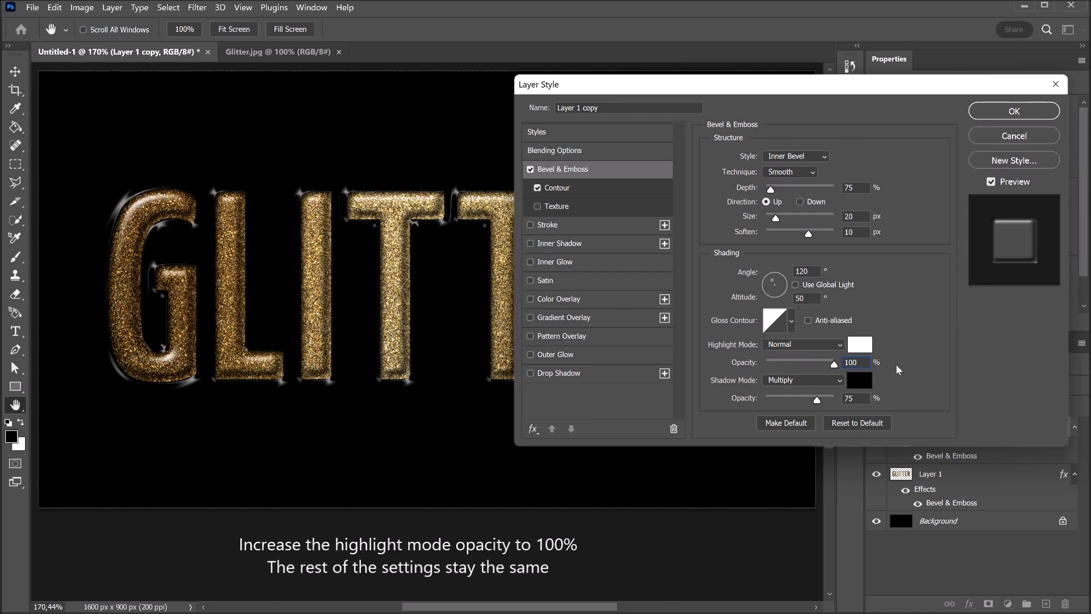
key(Return)
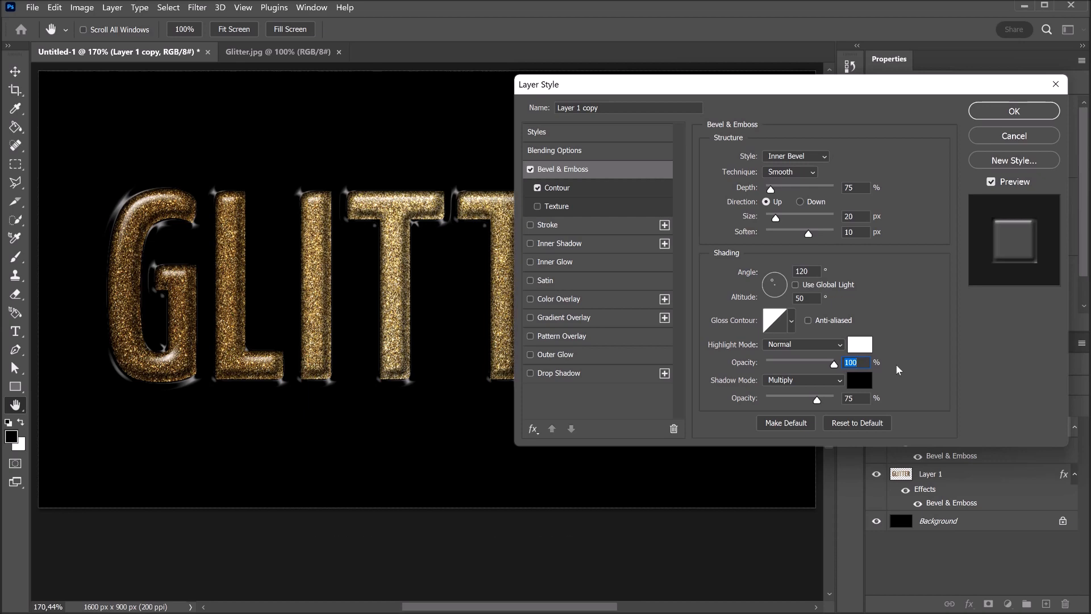
click(1031, 116)
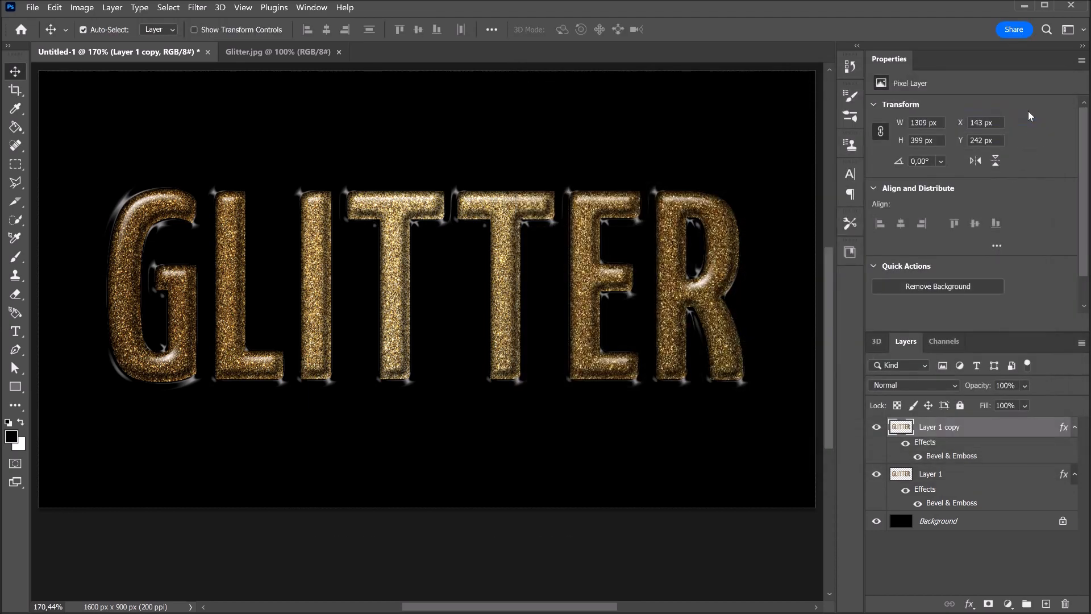
Scale both glitter text layers up together to about 1482 × 452 px and reposition them near the canvas centre.
ctrl+click(995, 475)
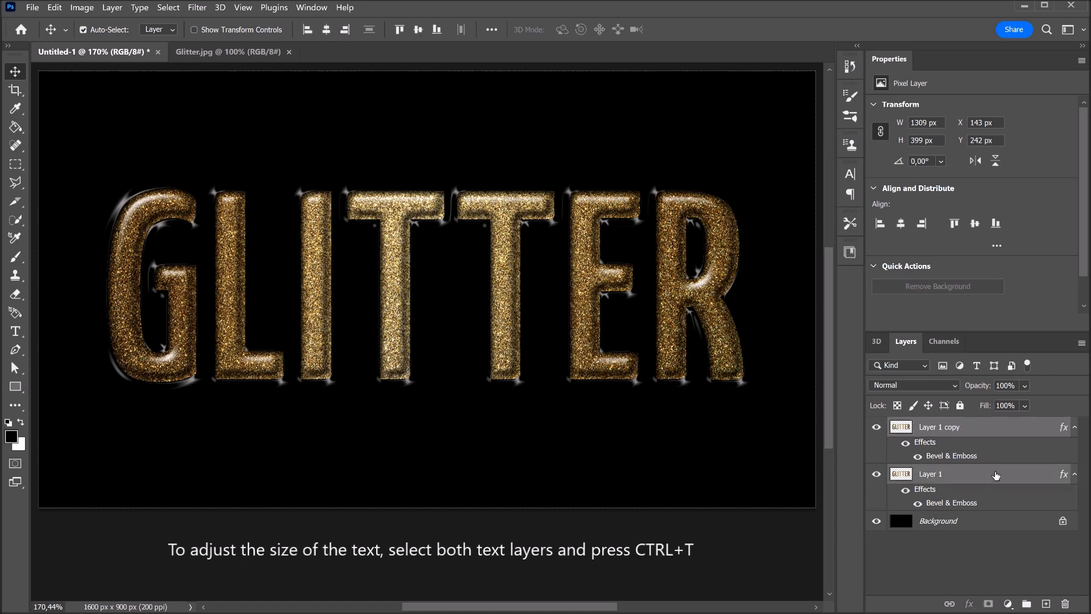
key(ctrl+t)
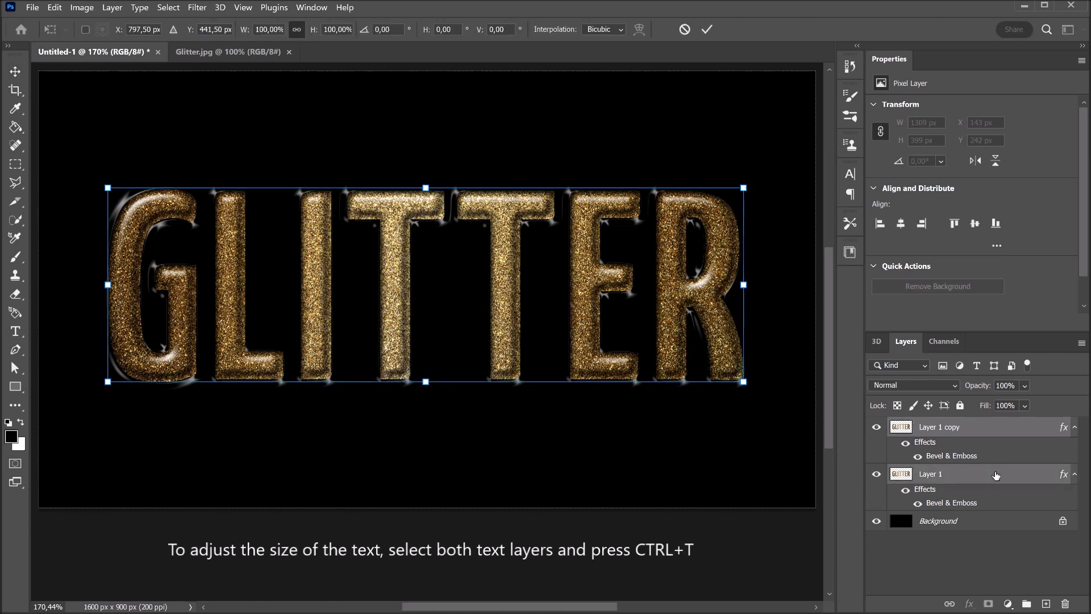
drag(427, 382, 427, 408)
drag(396, 342, 399, 325)
click(707, 30)
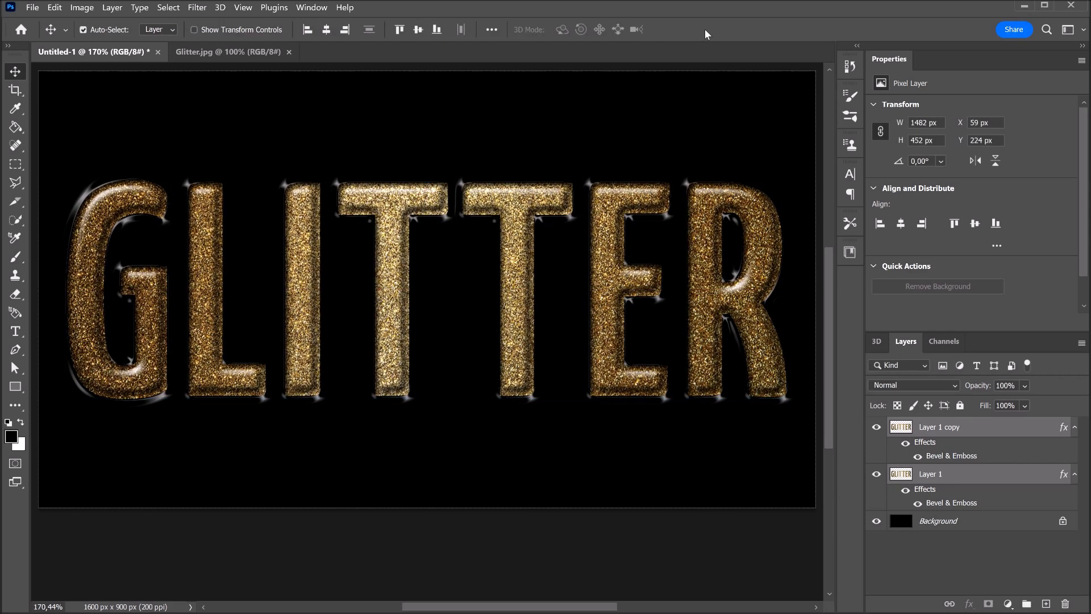